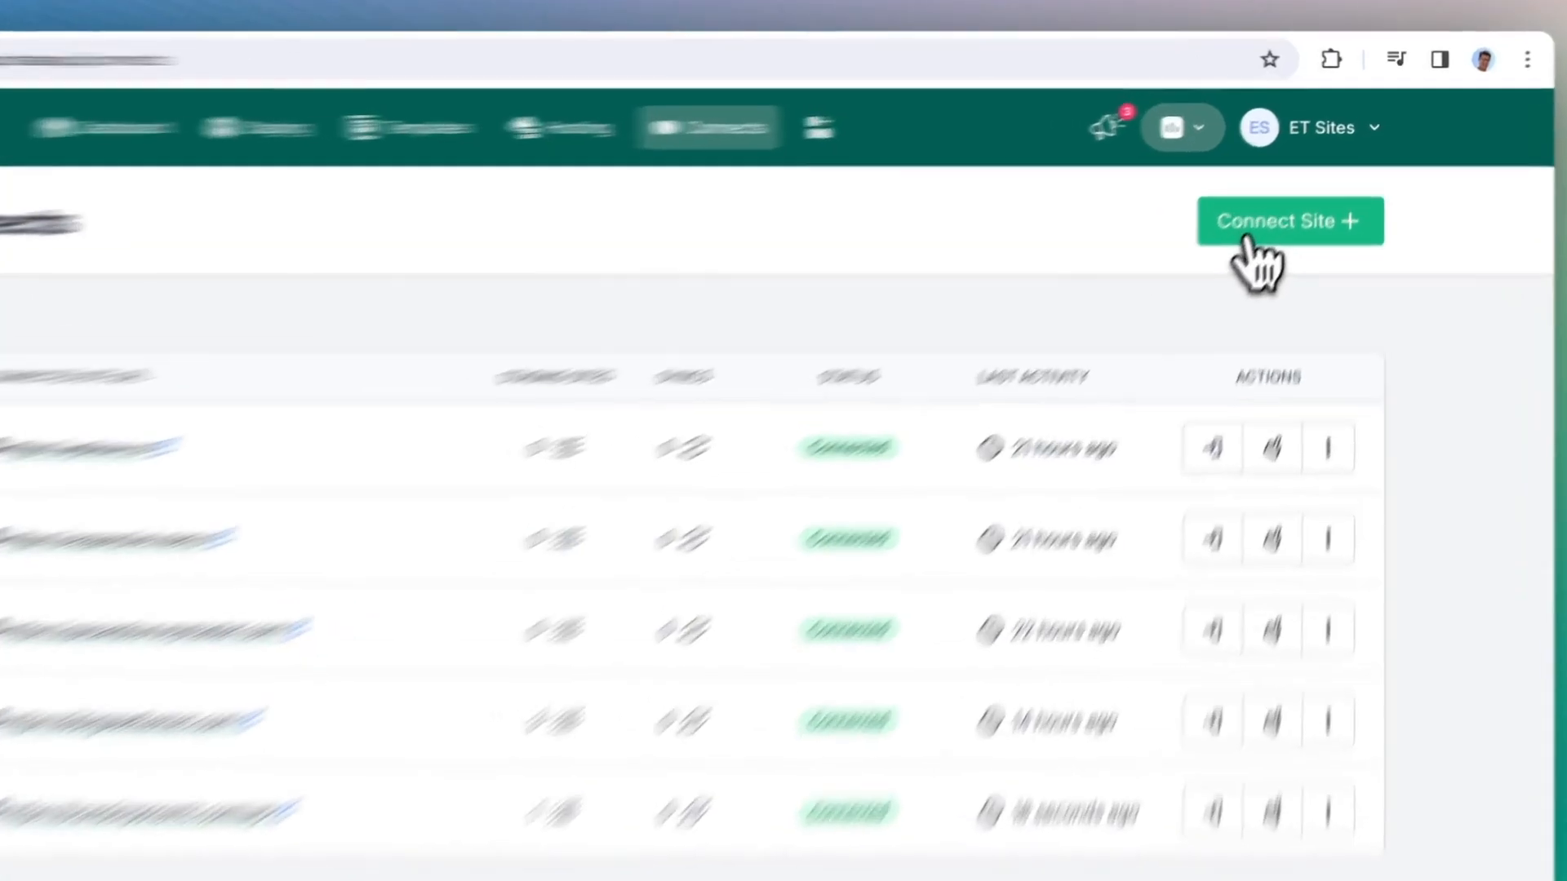
click(1273, 204)
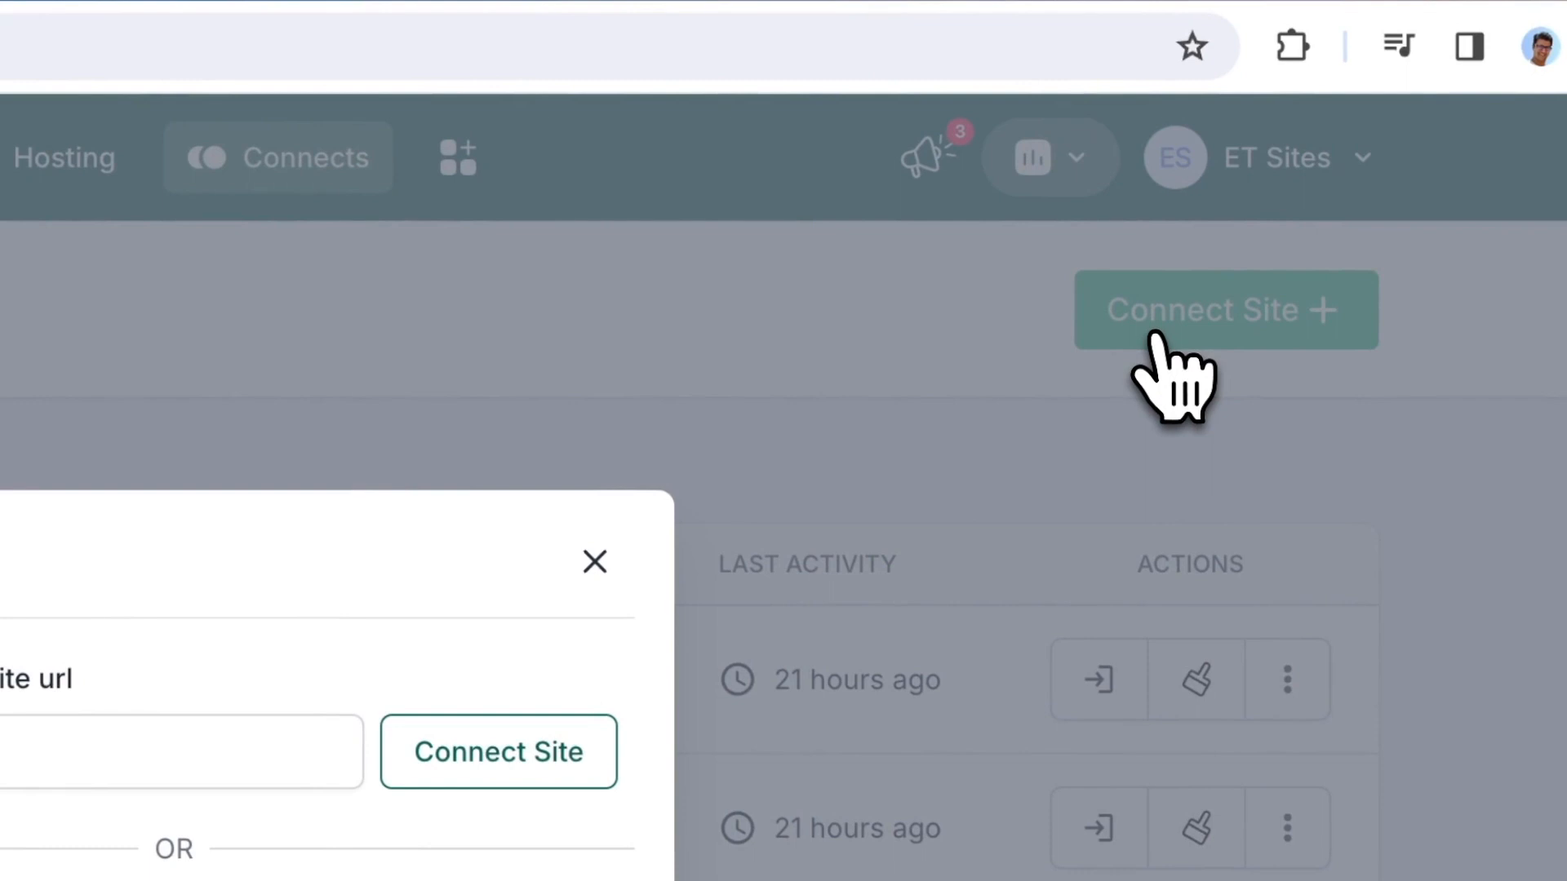
click(598, 559)
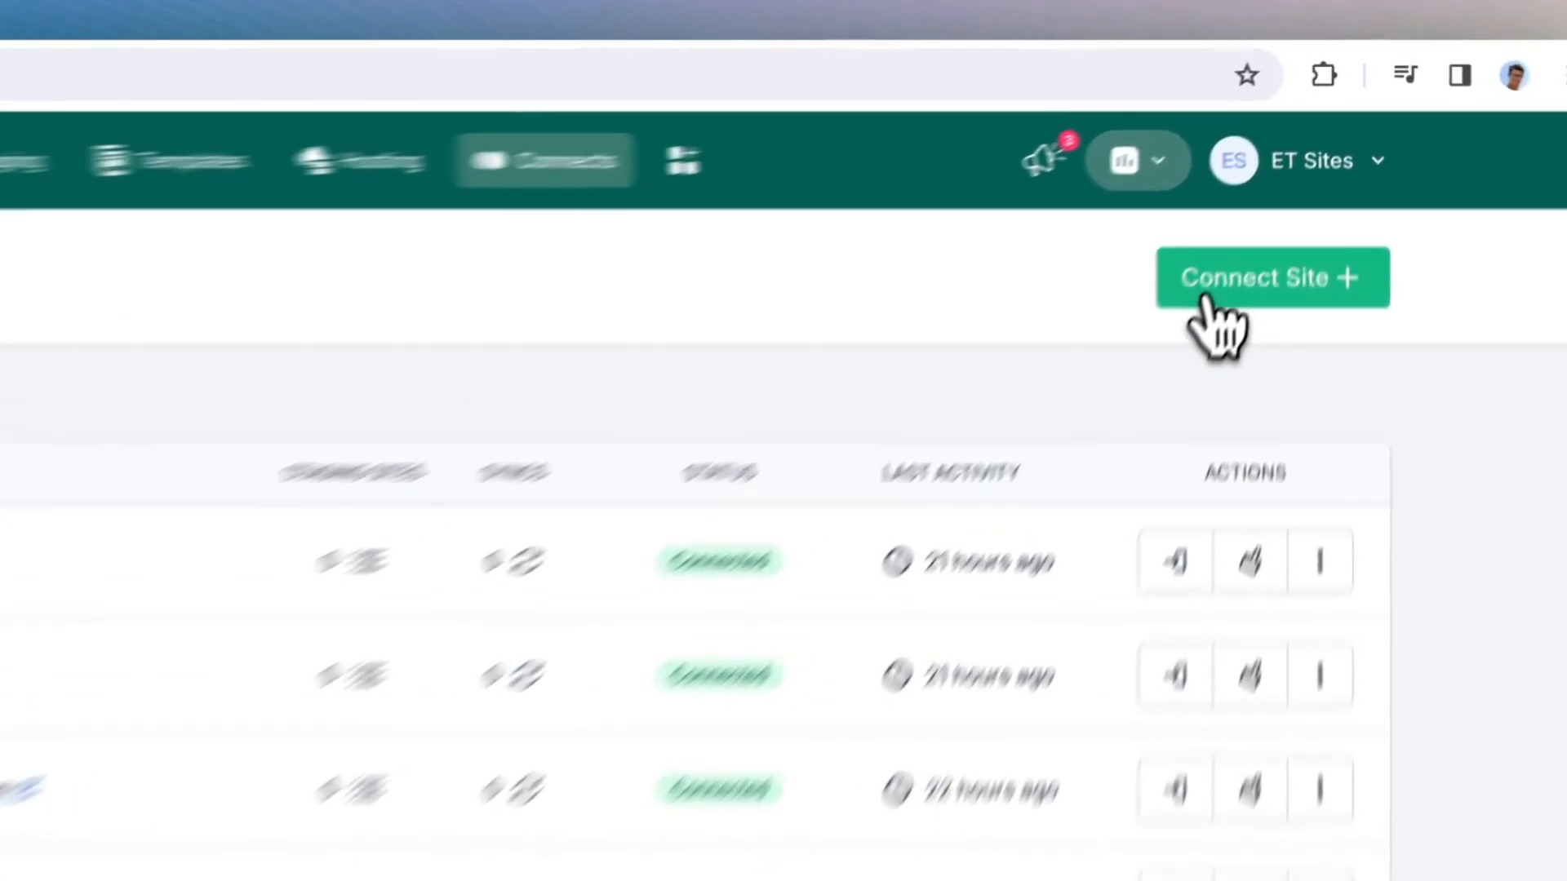
click(1266, 205)
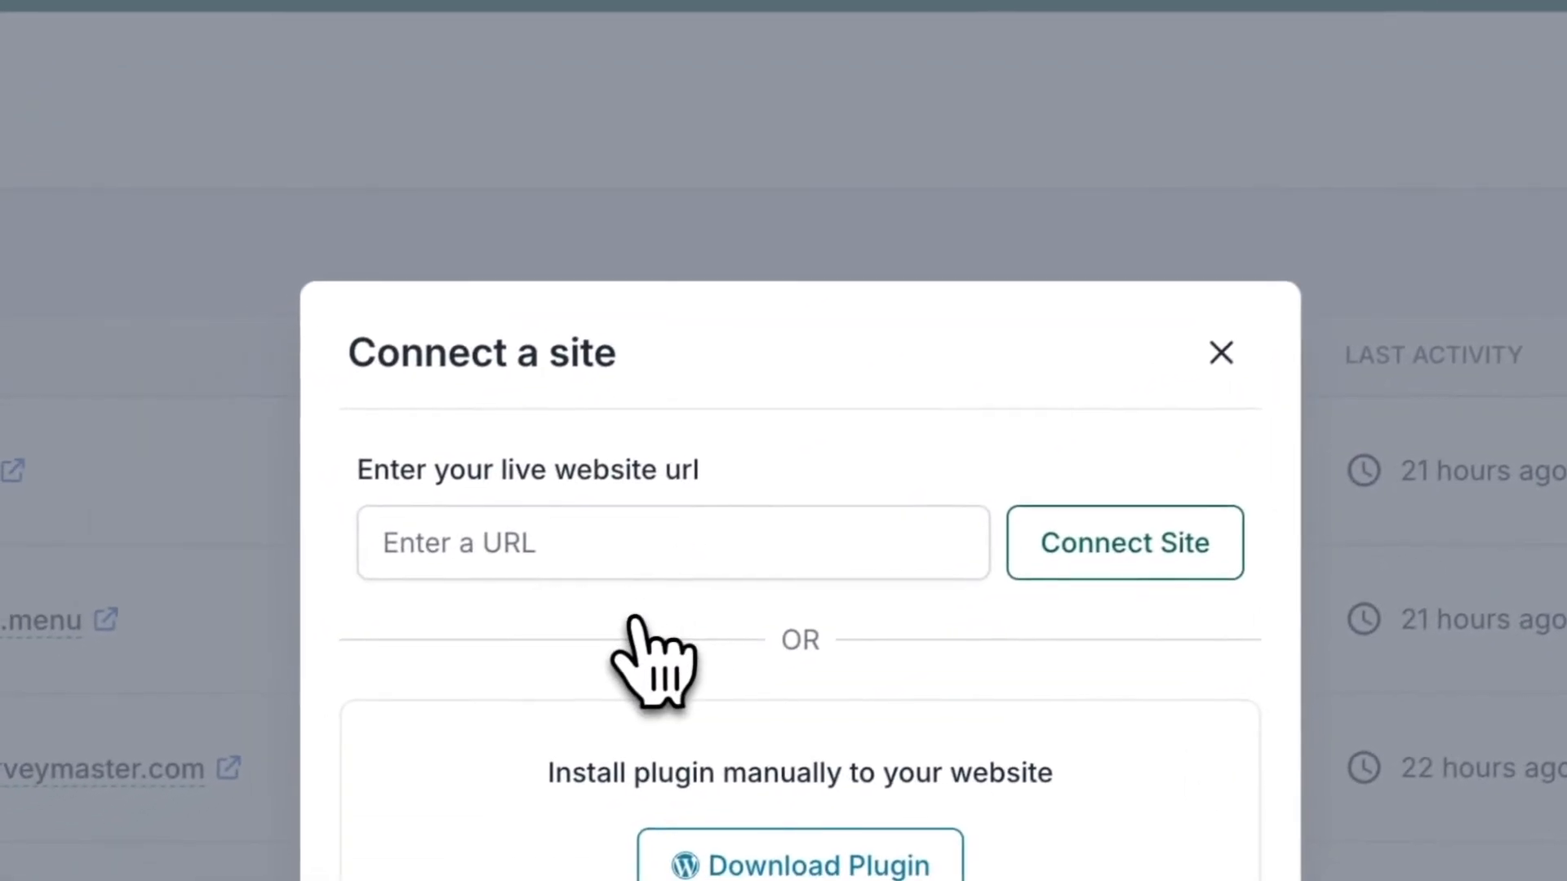
click(543, 540)
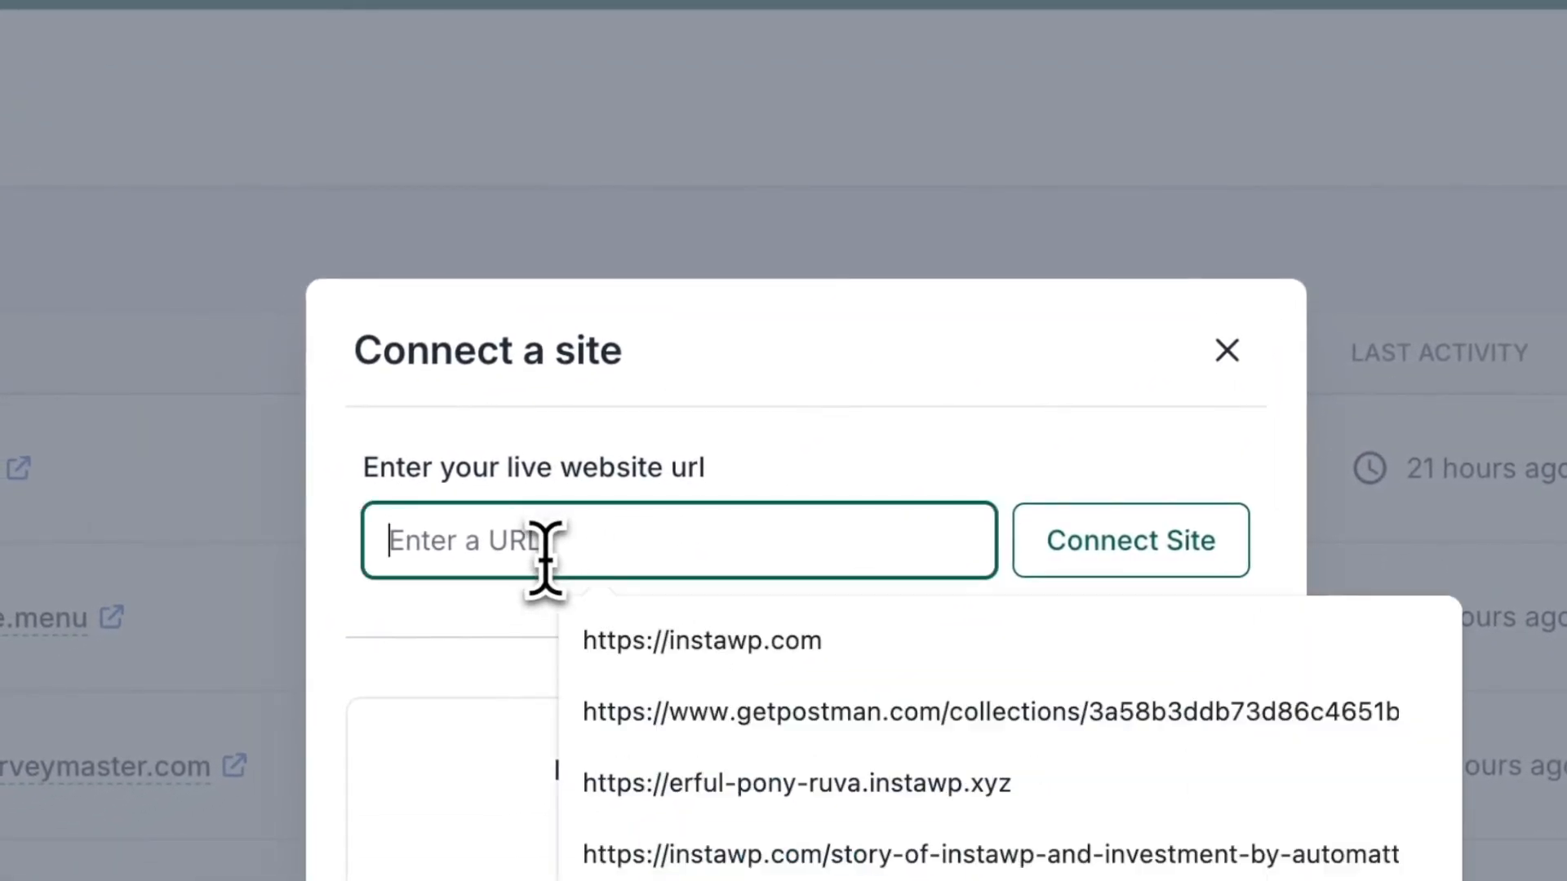
text(https)
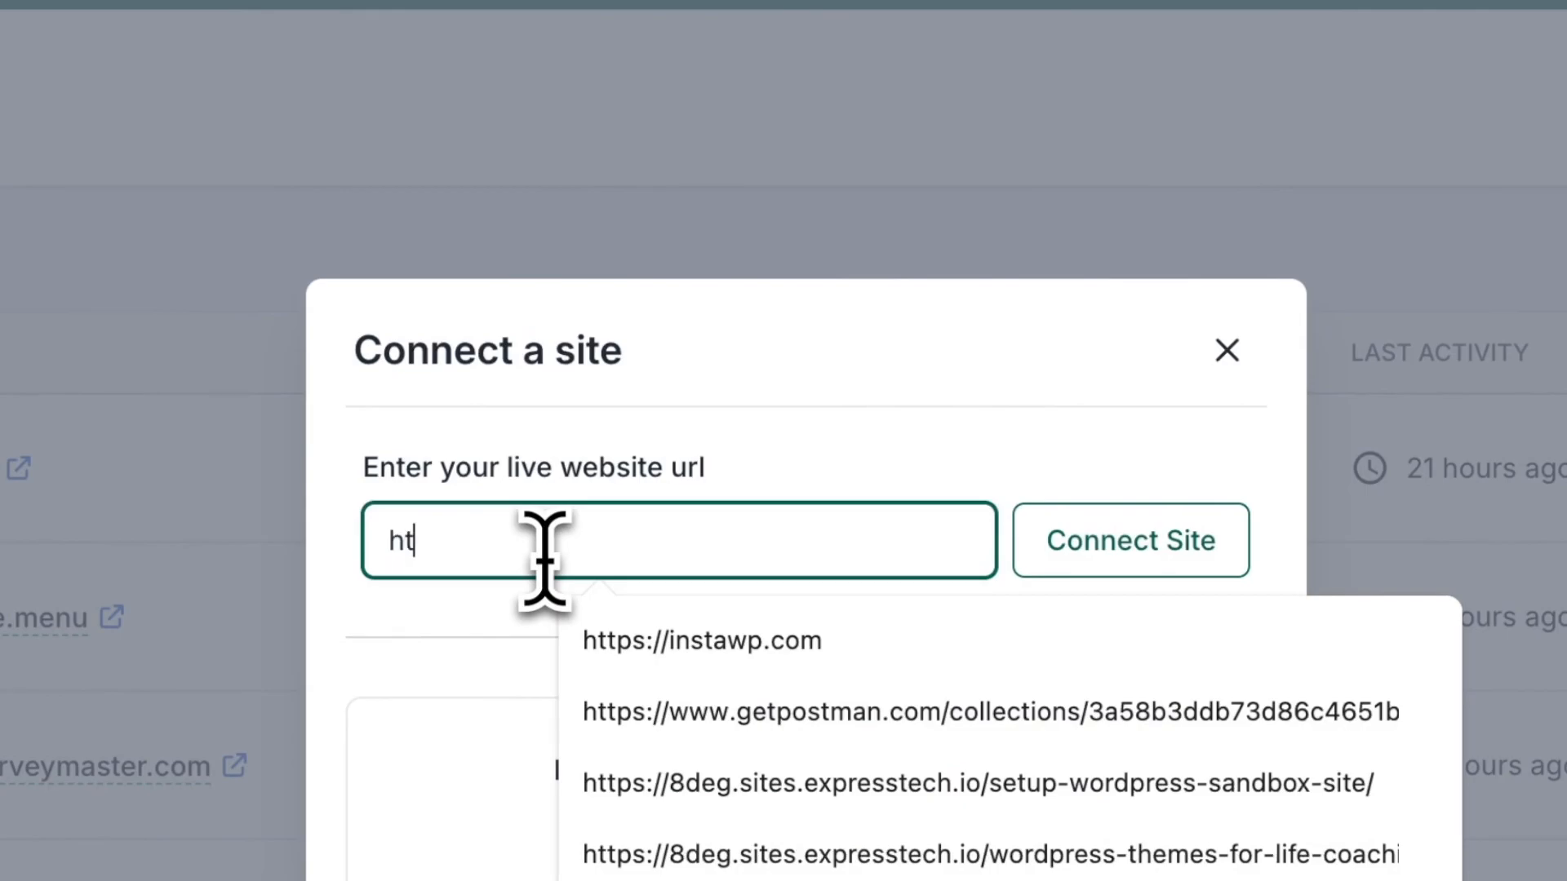
text(://expresstech.)
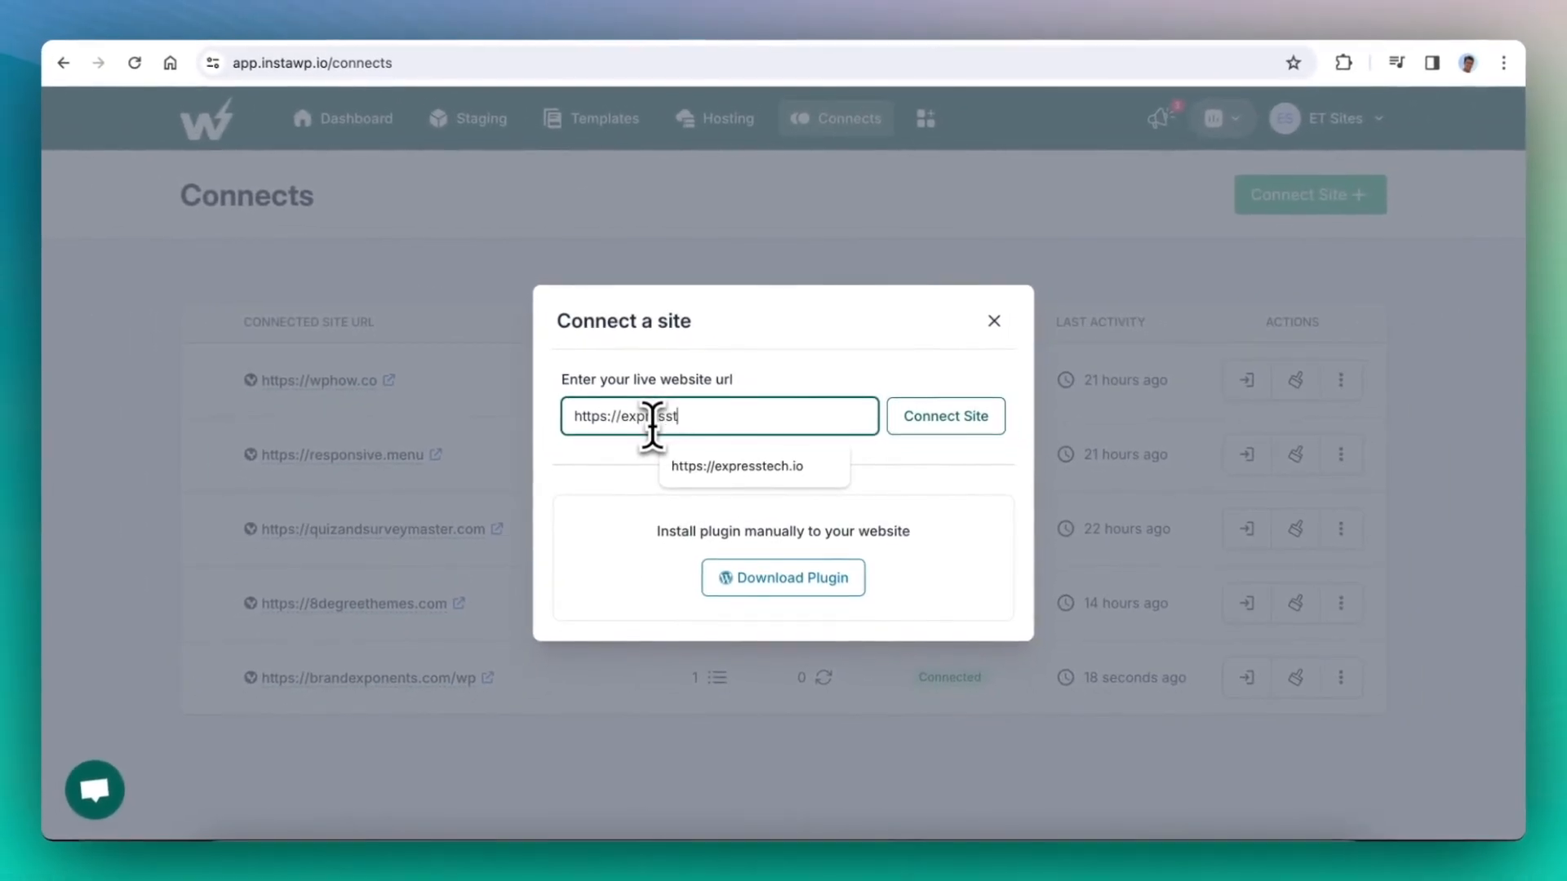
text(io)
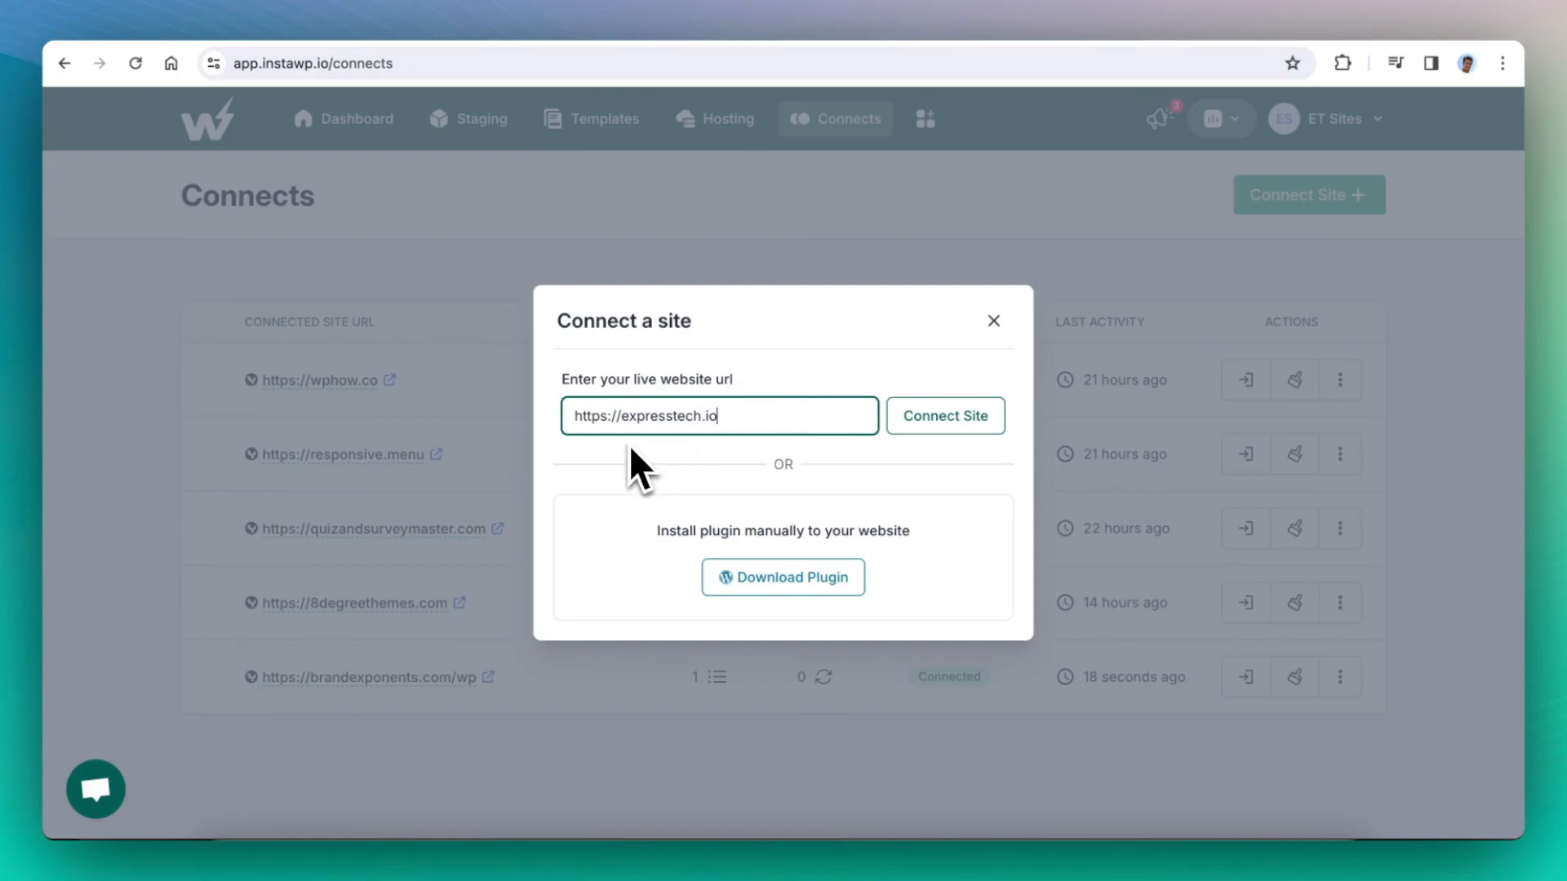
click(945, 420)
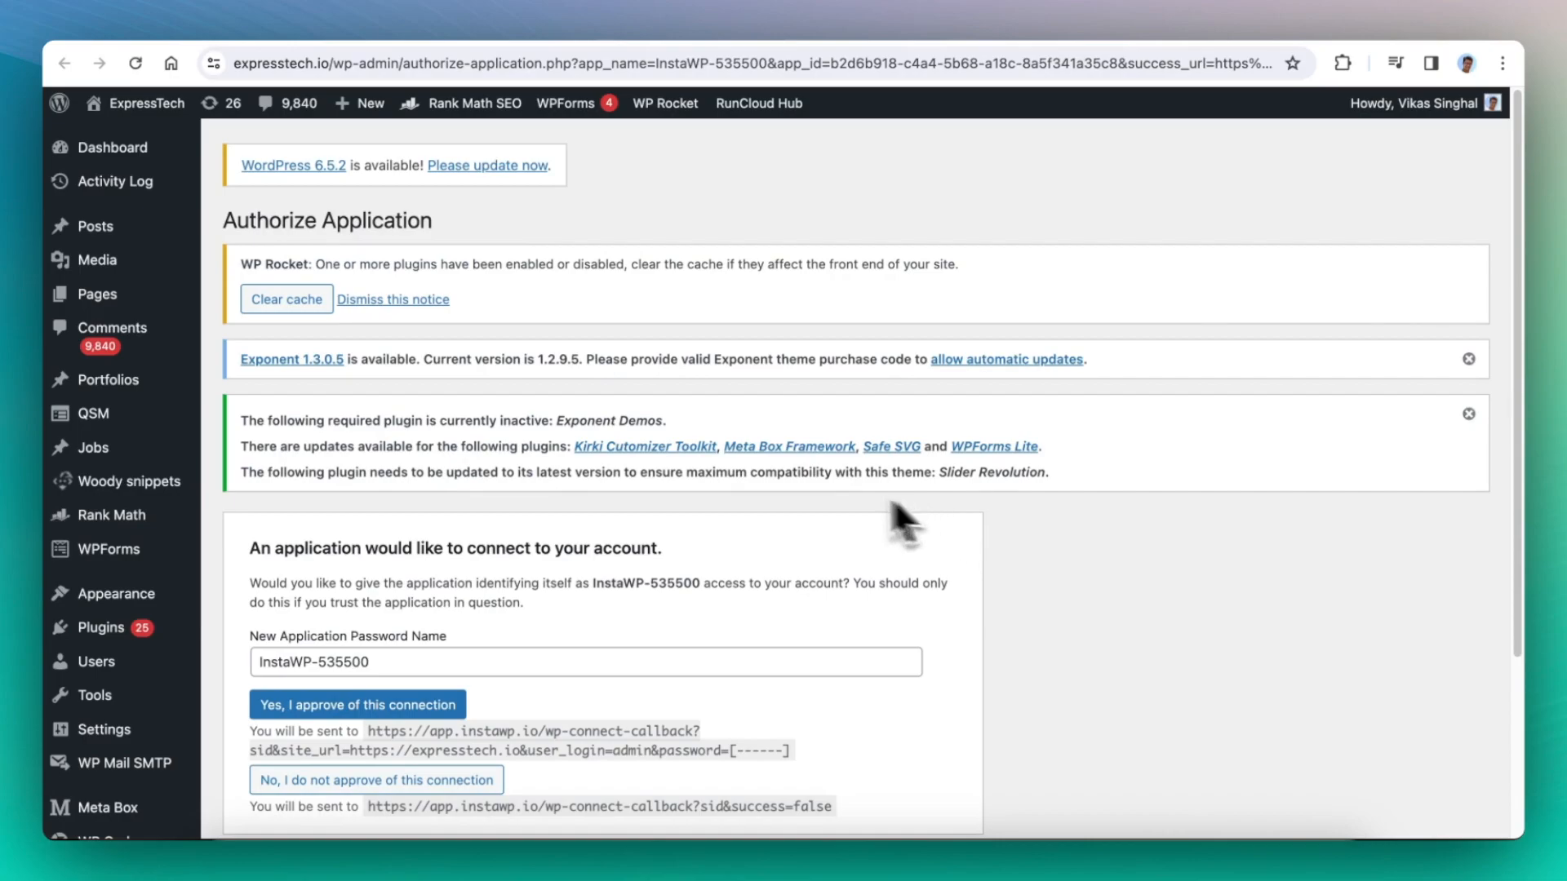
- Approve the InstaWP application's request to connect to the WordPress account
scroll(781, 488, down, 3)
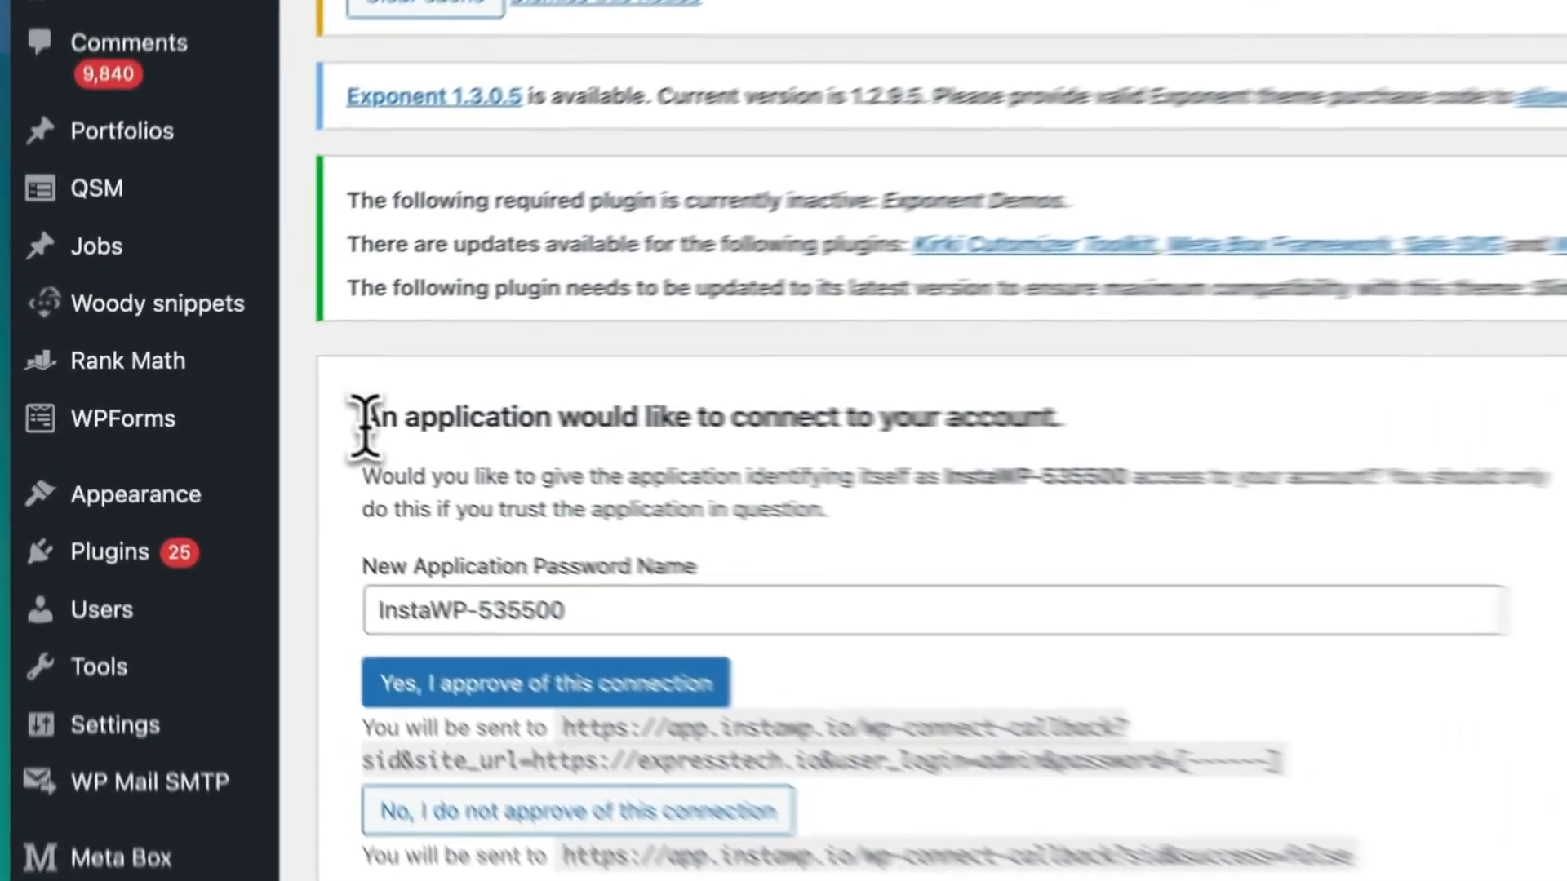
drag(365, 422, 1072, 435)
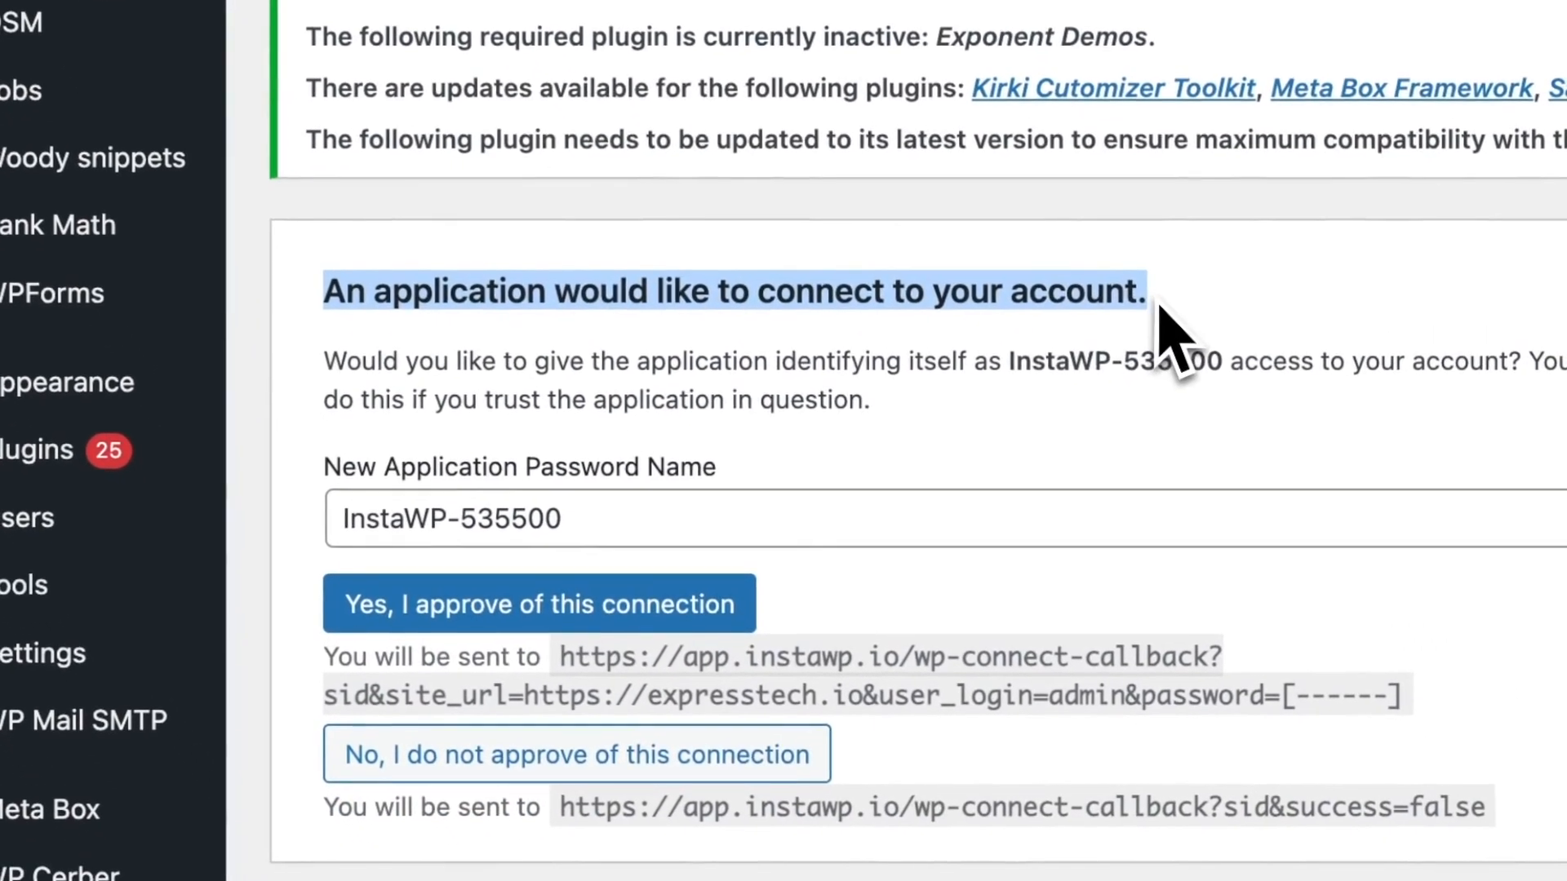
click(841, 555)
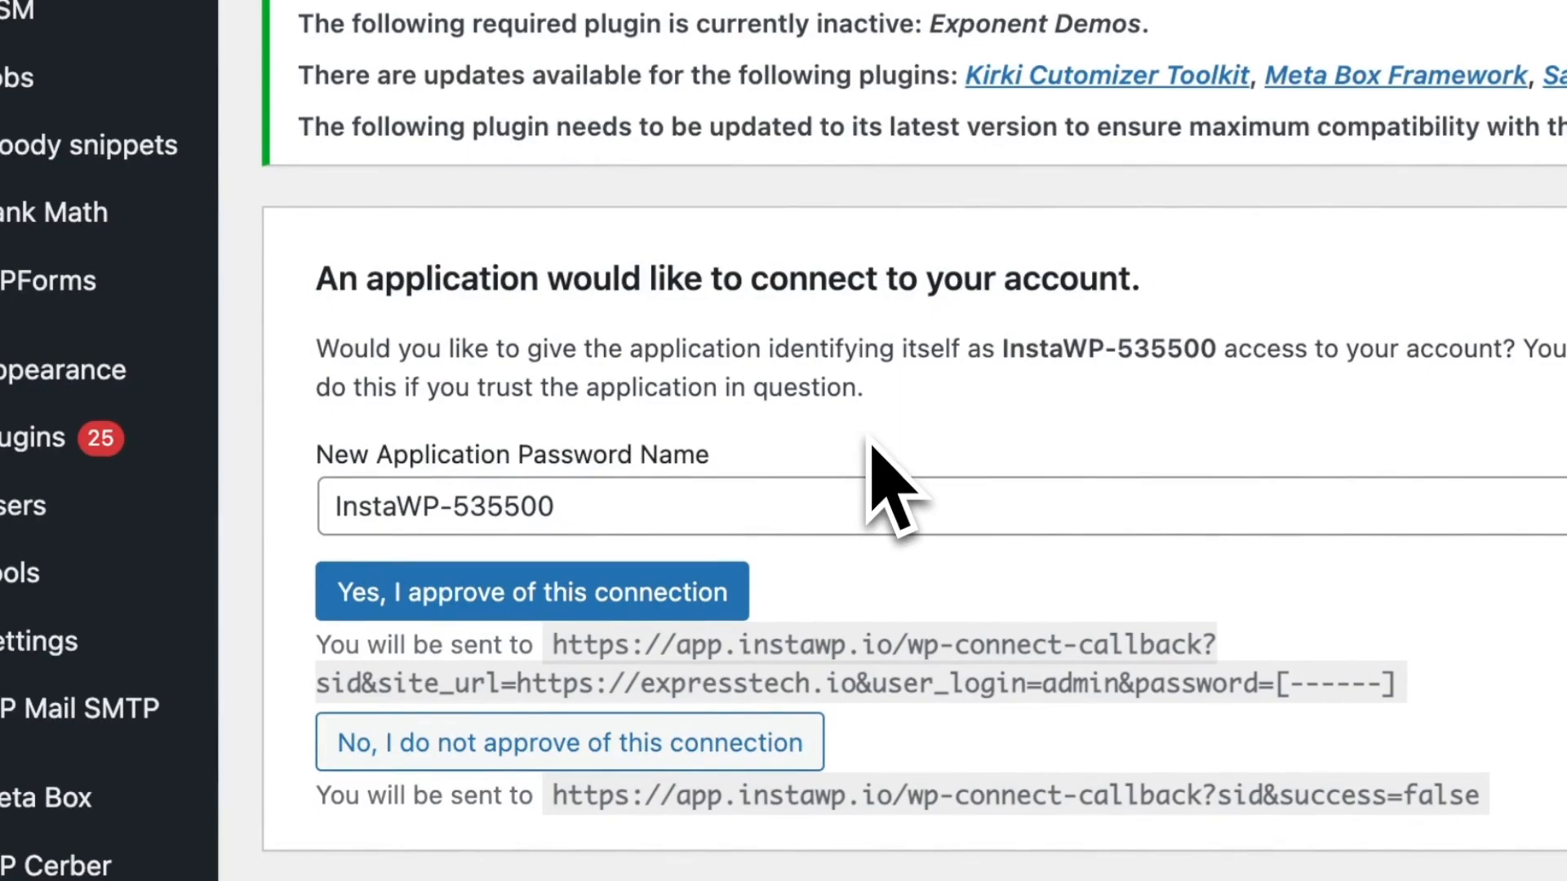
click(416, 605)
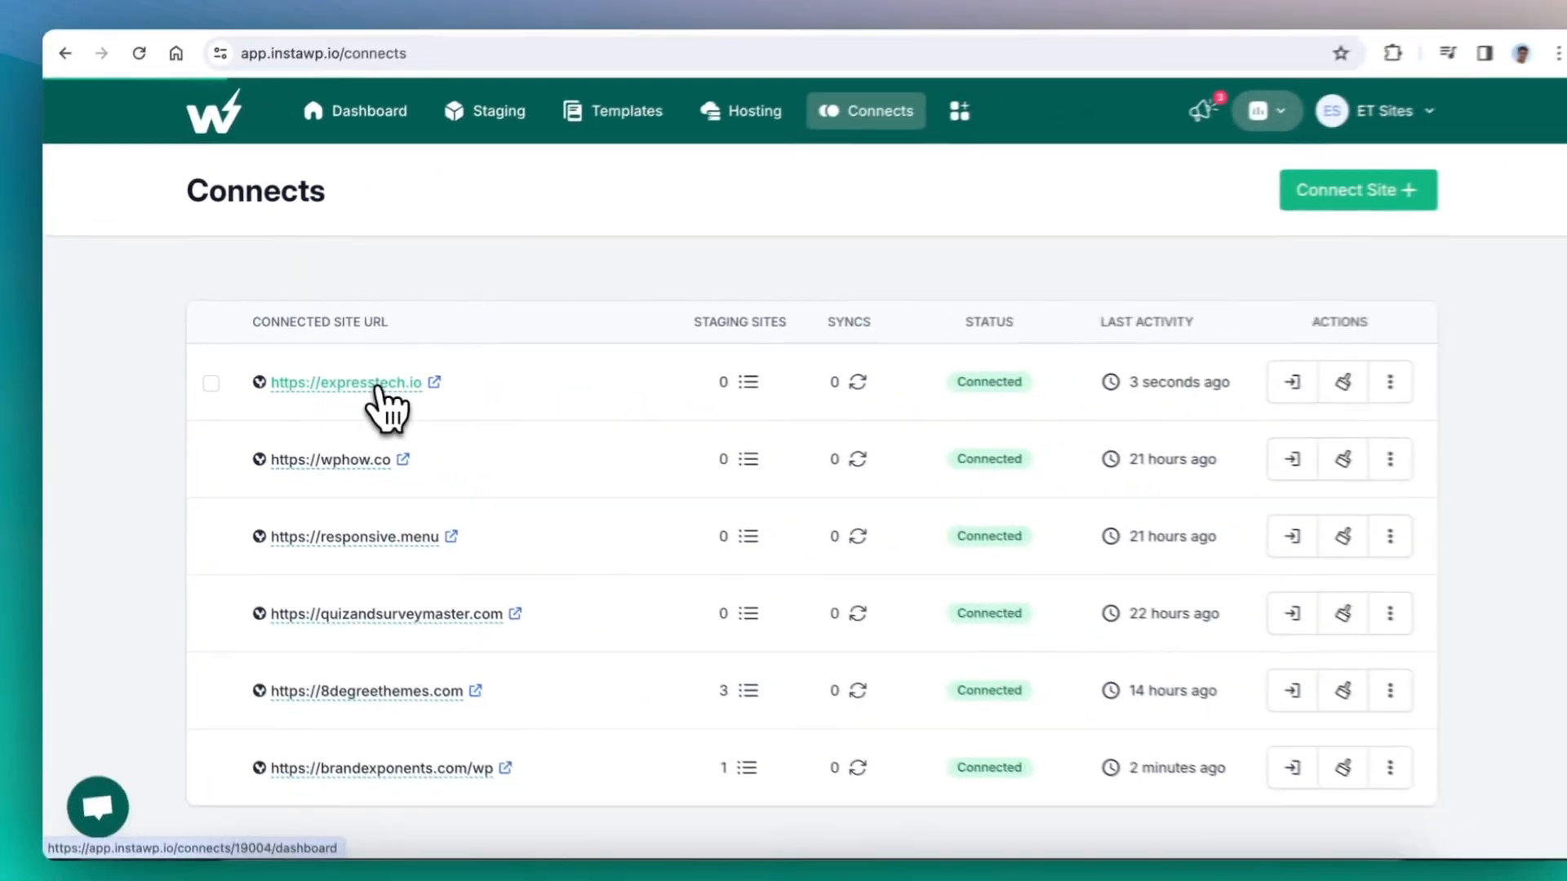
- Open the connected expresstech.io site and look through its installed plugins and themes
click(684, 441)
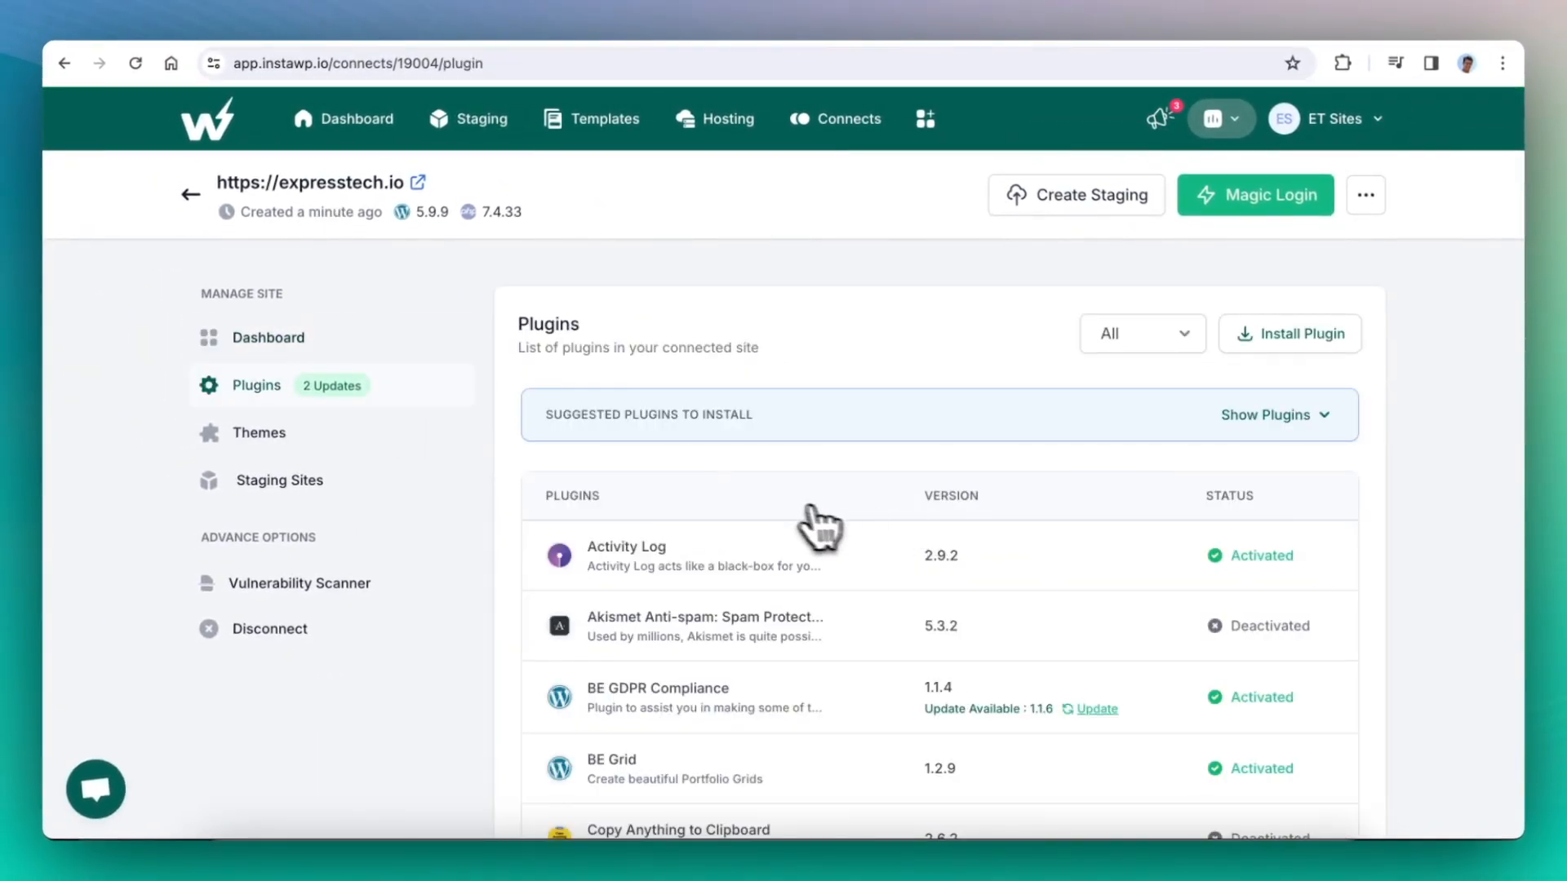
scroll(890, 526, down, 13)
scroll(885, 523, down, 14)
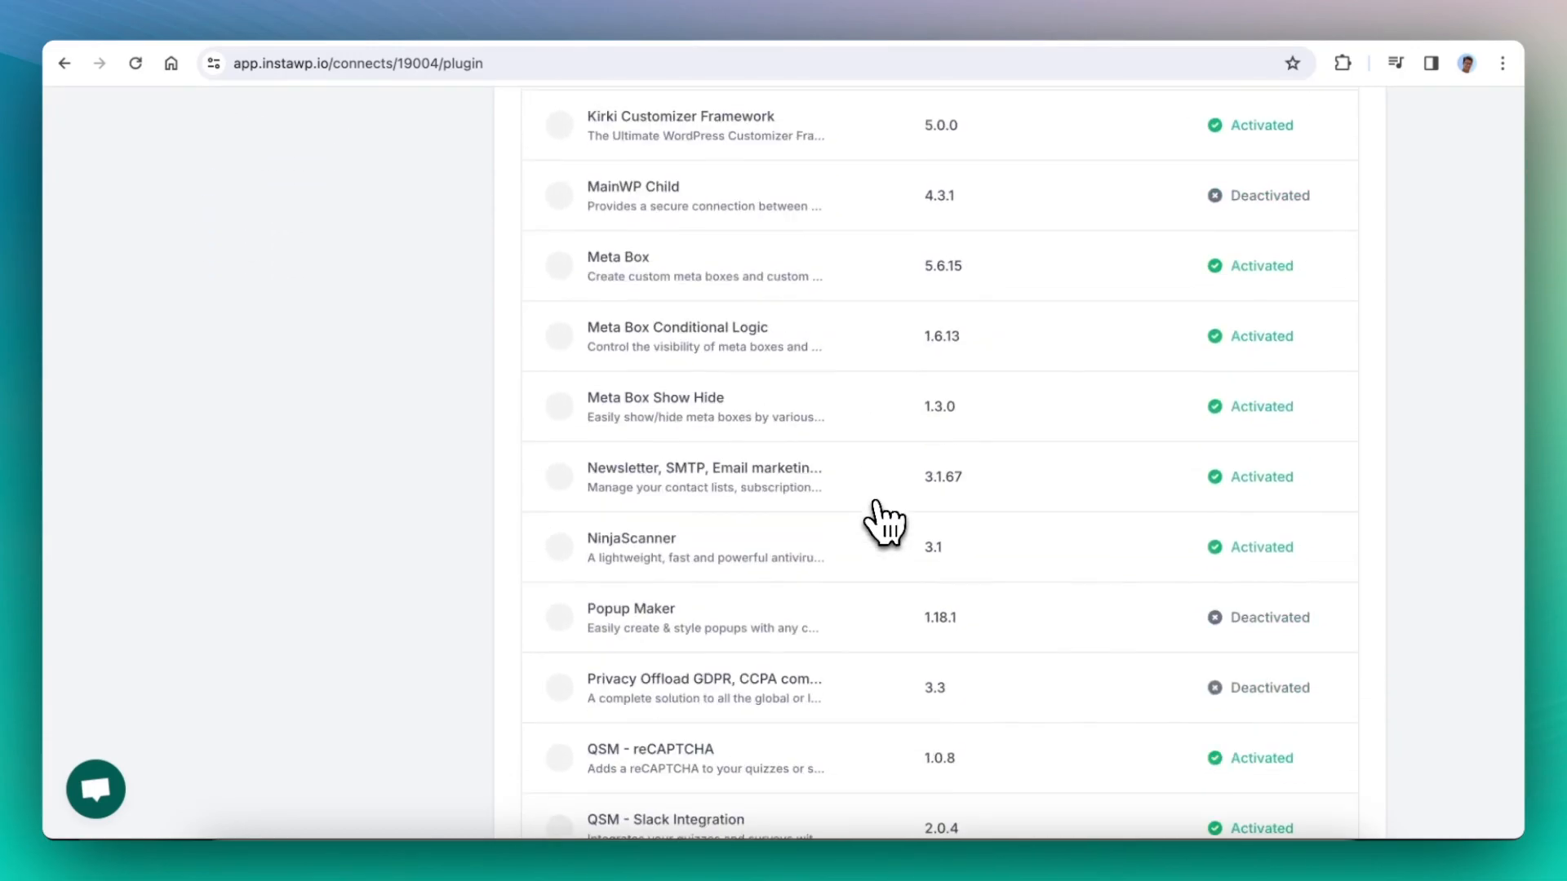
scroll(877, 514, down, 5)
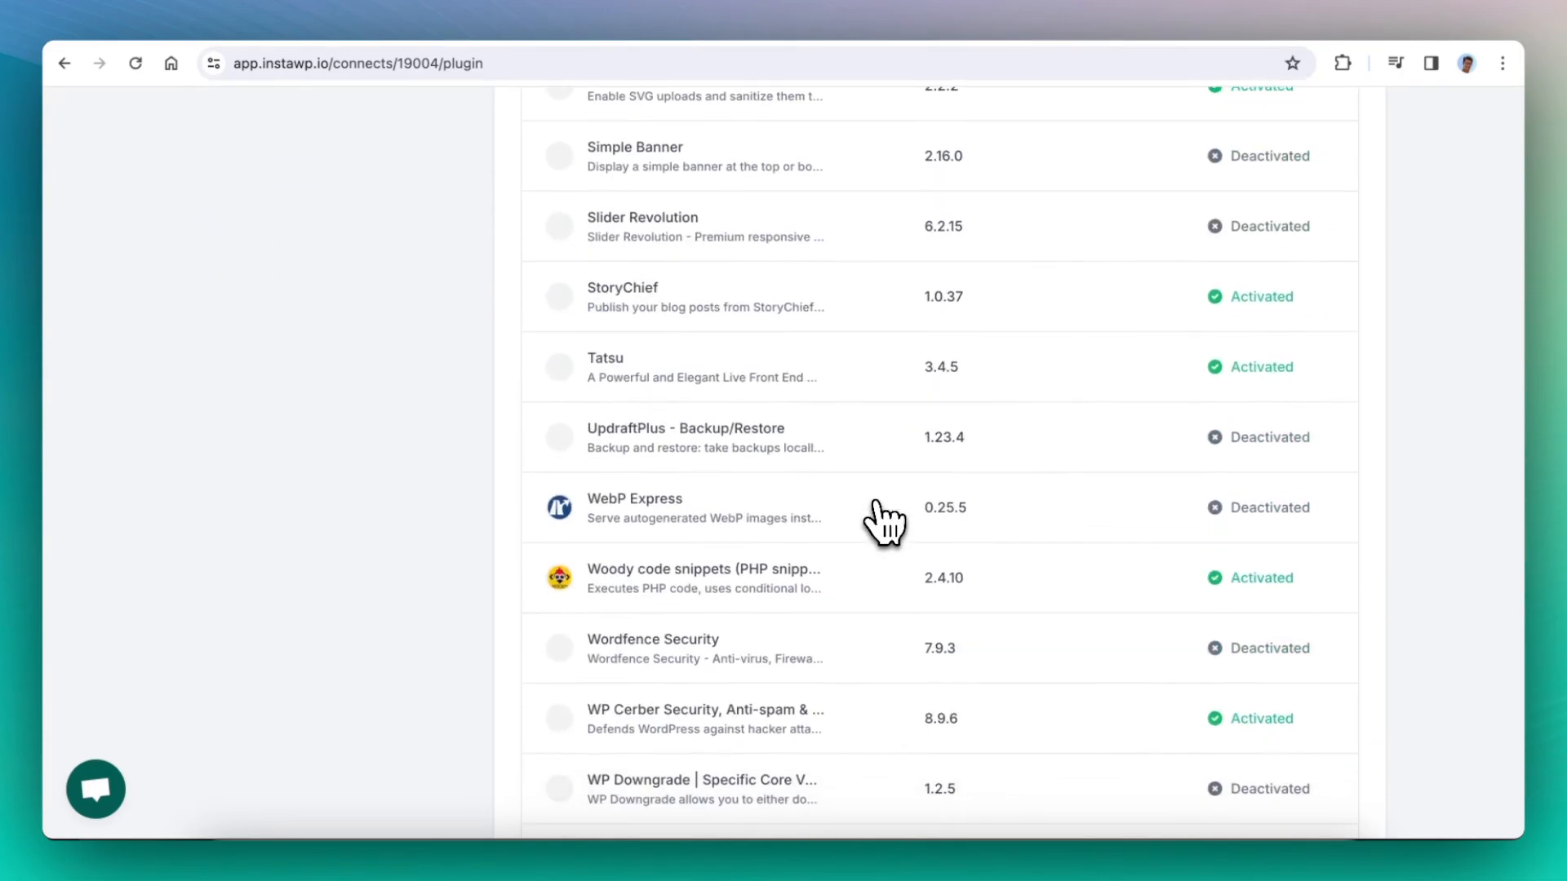
scroll(877, 518, up, 11)
scroll(892, 538, up, 12)
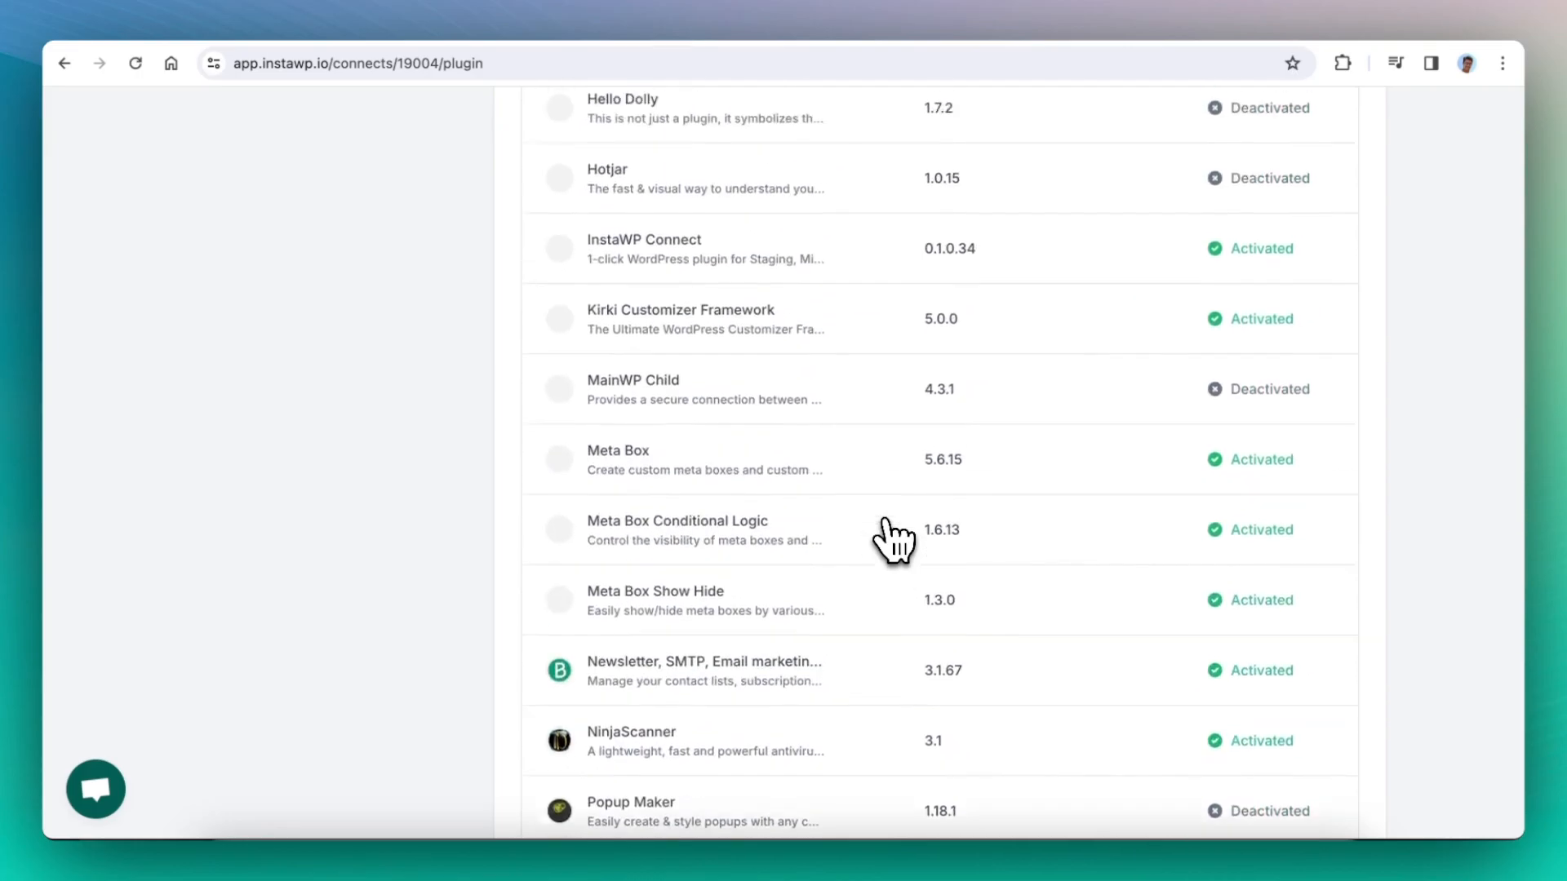
scroll(891, 539, up, 5)
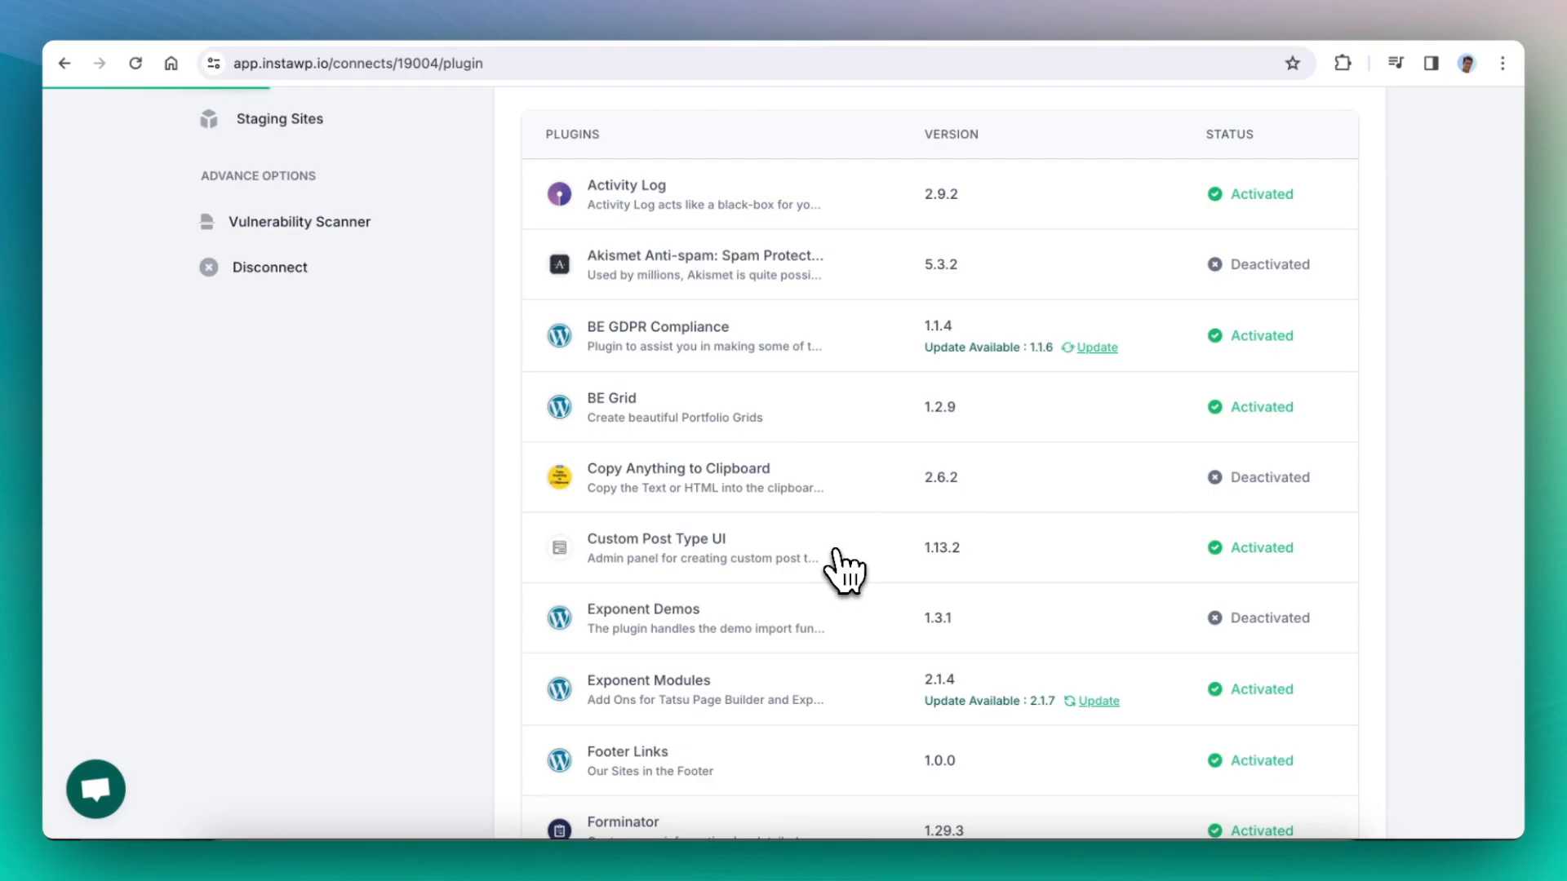
scroll(889, 499, down, 1)
scroll(895, 514, down, 1)
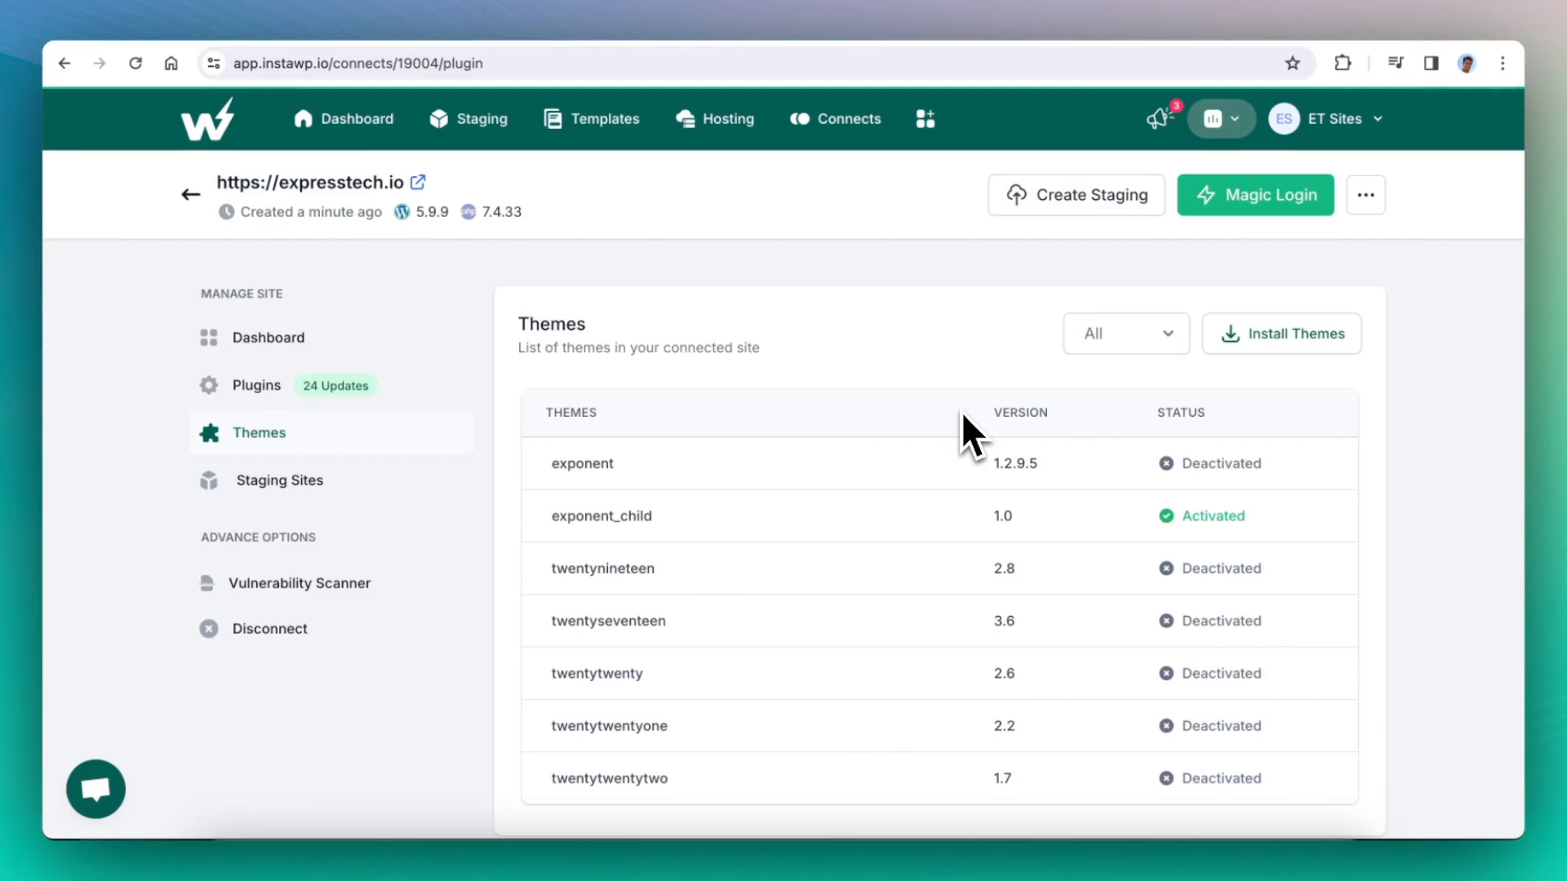
scroll(836, 439, down, 1)
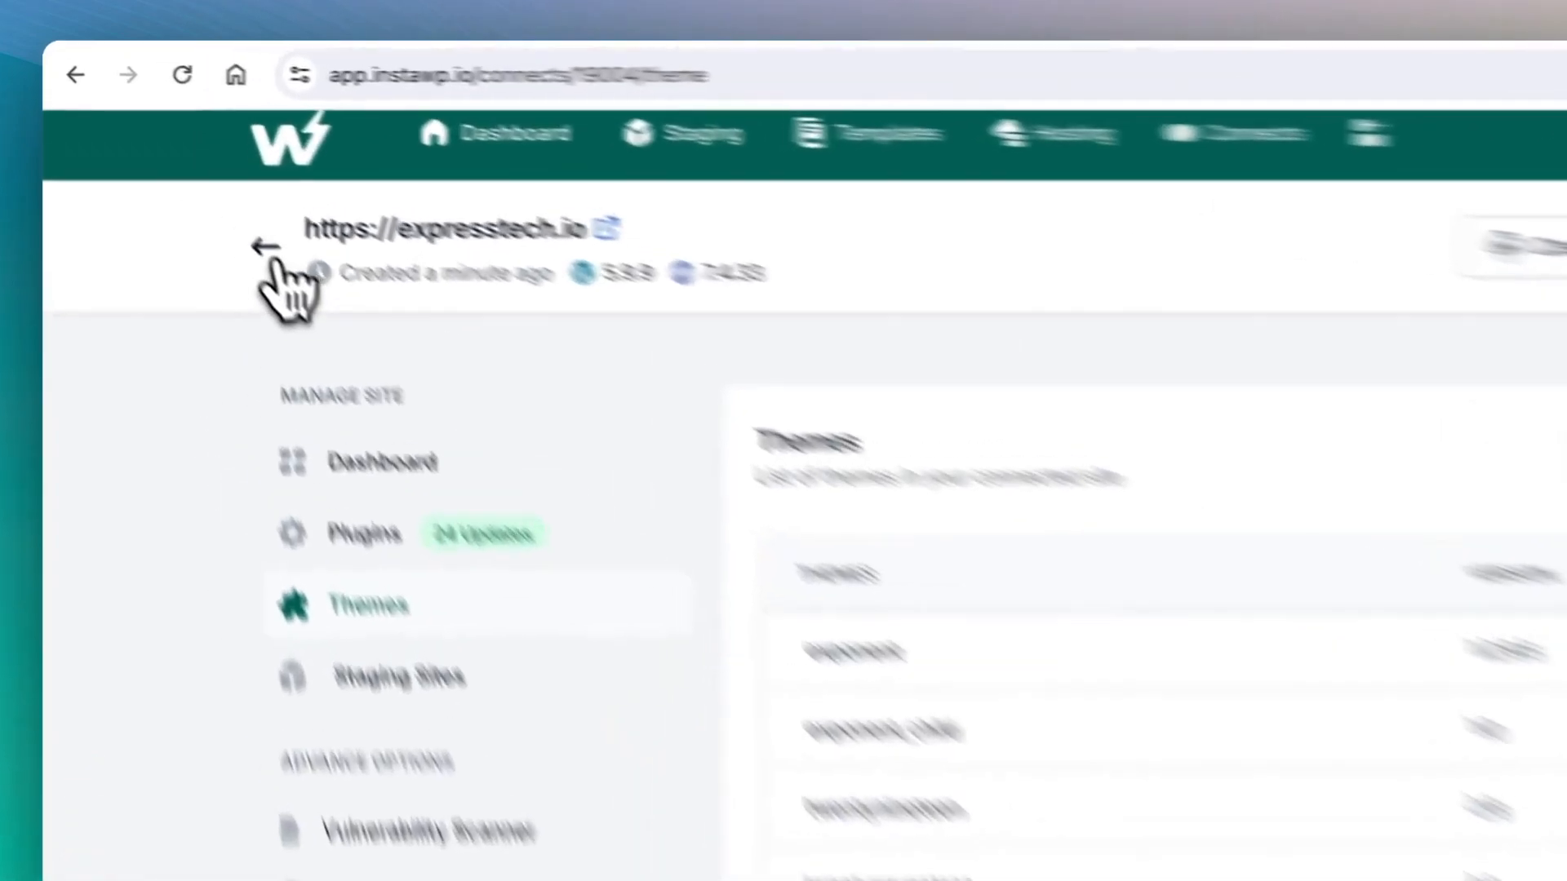
- Return to the connected sites list and open wphow.co, responsive.menu and quizandsurveymaster.com together for bulk editing
click(190, 177)
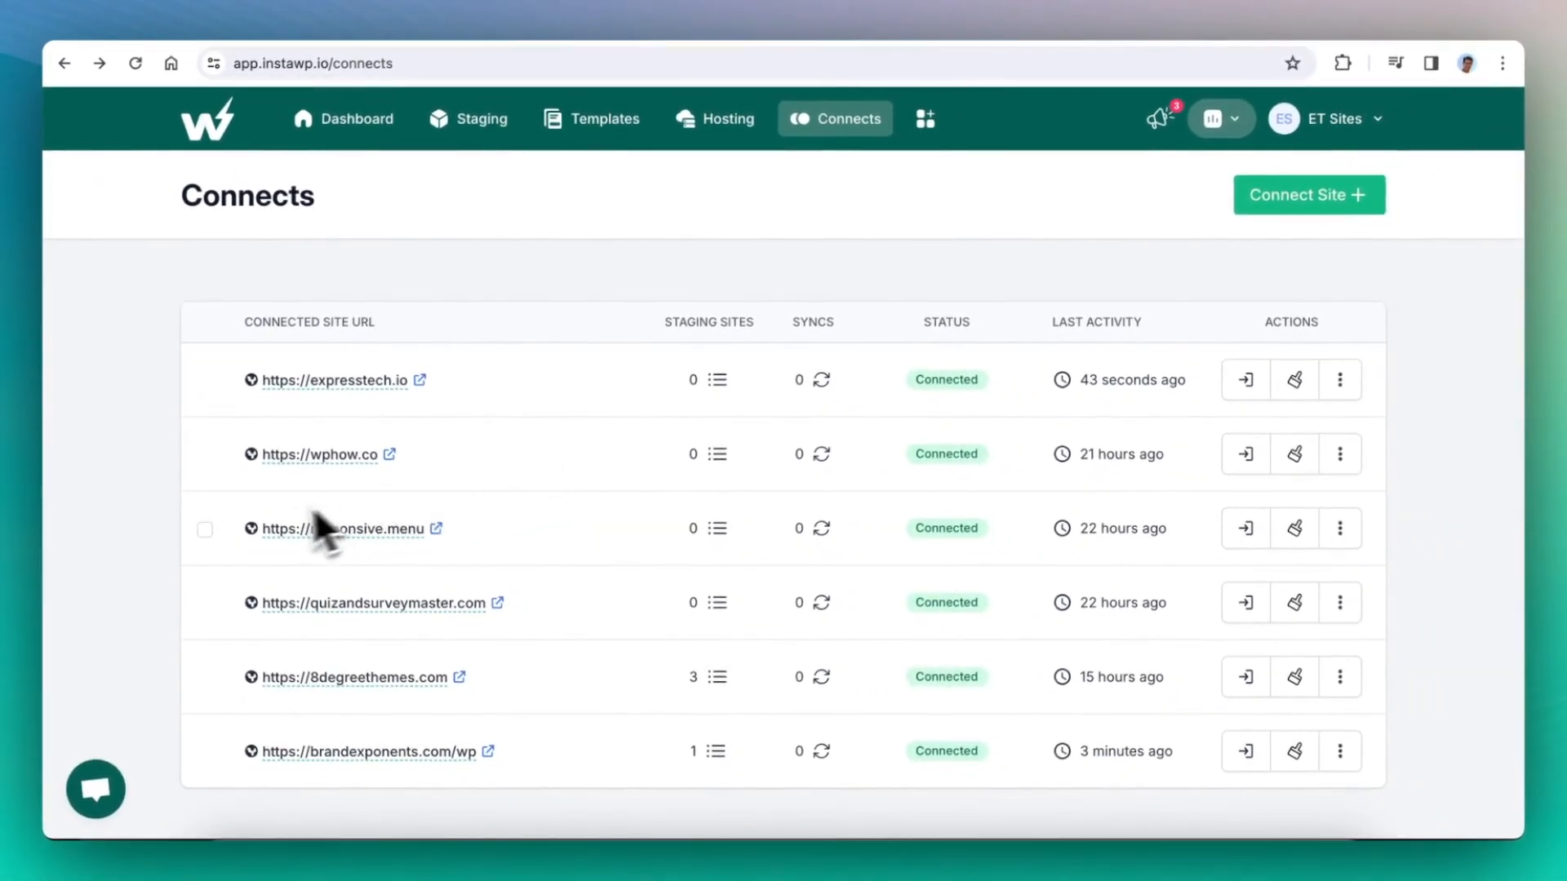
click(204, 454)
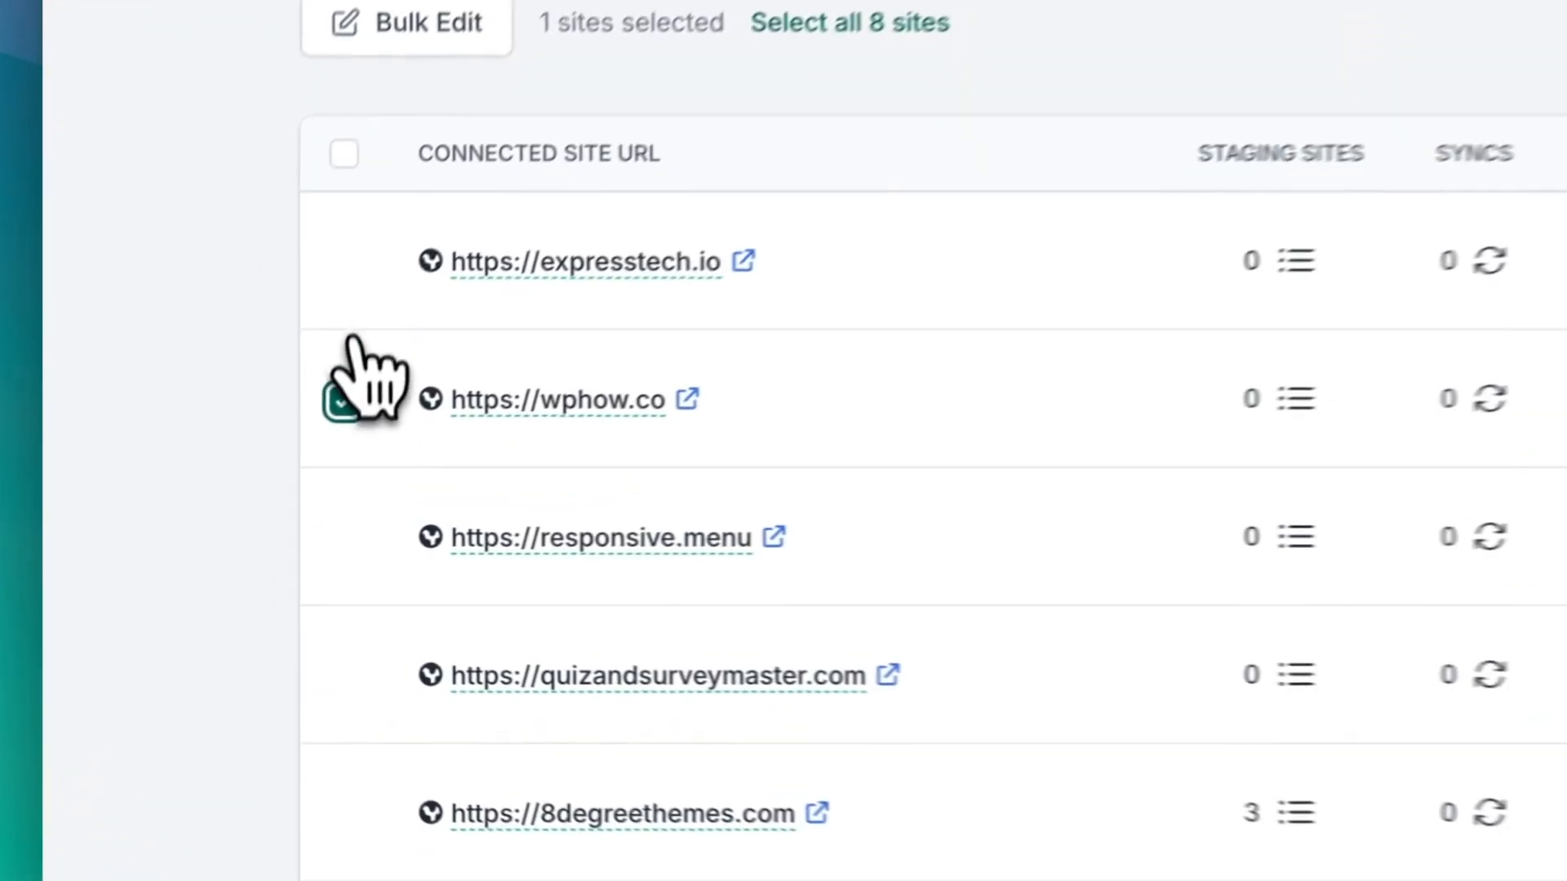
click(204, 529)
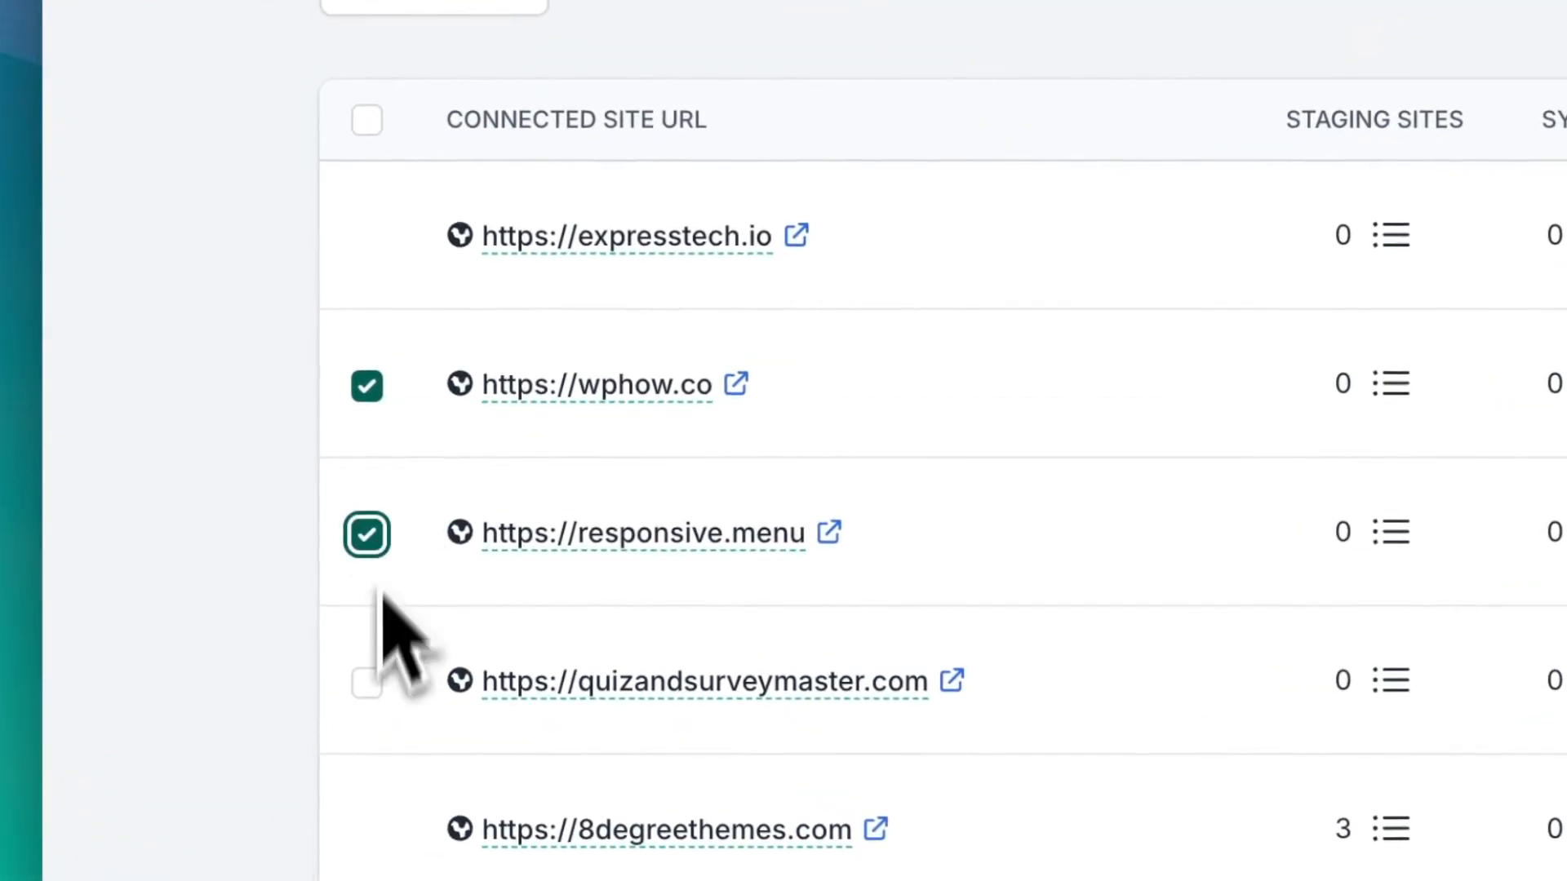
click(366, 682)
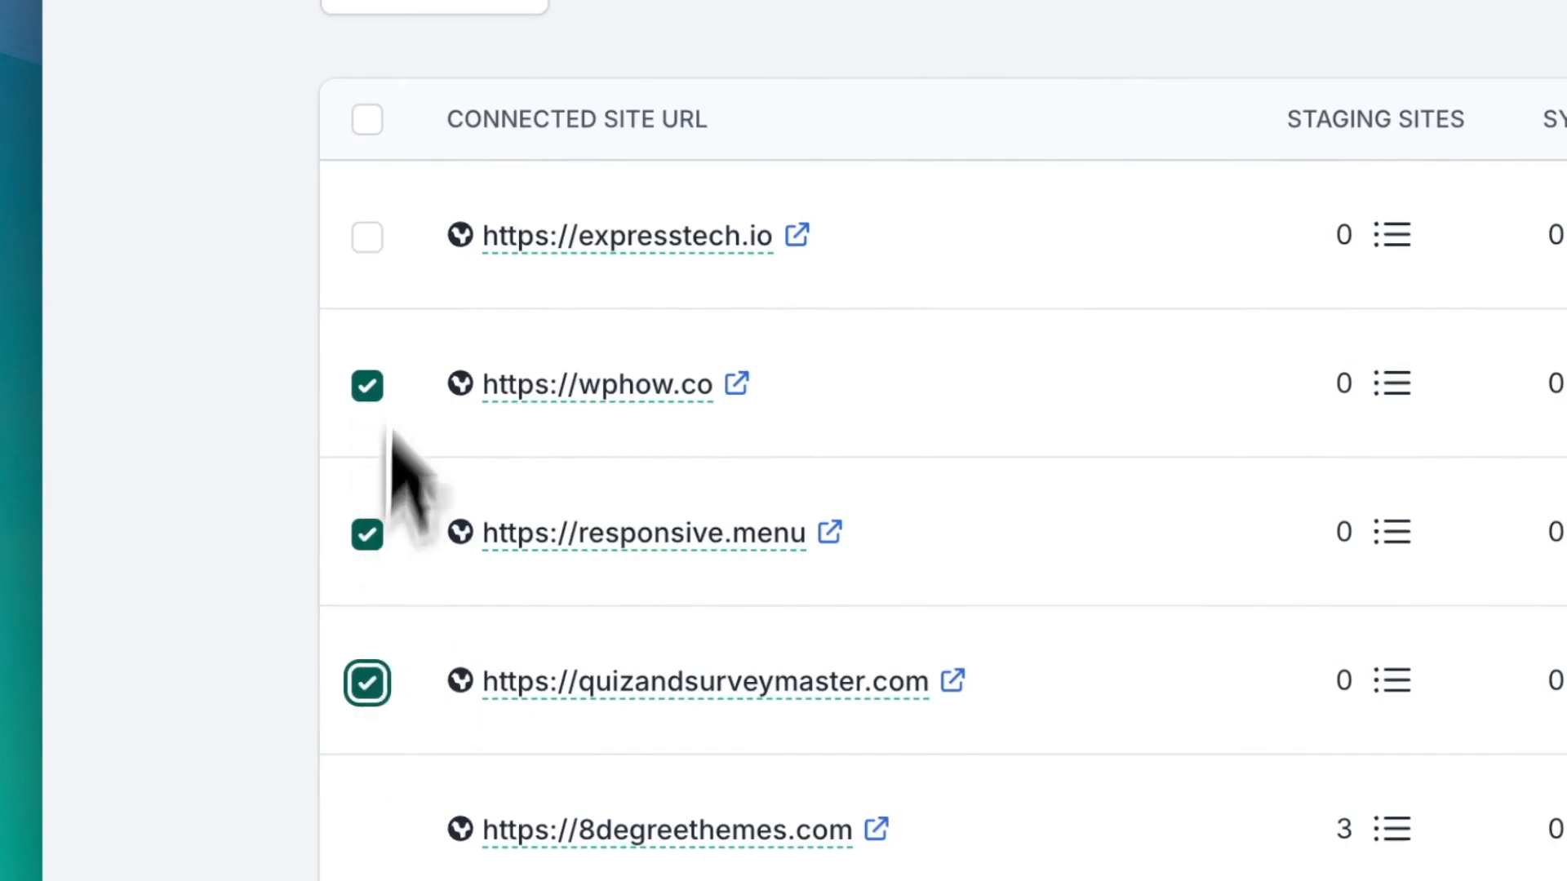
scroll(424, 441, up, 5)
click(438, 346)
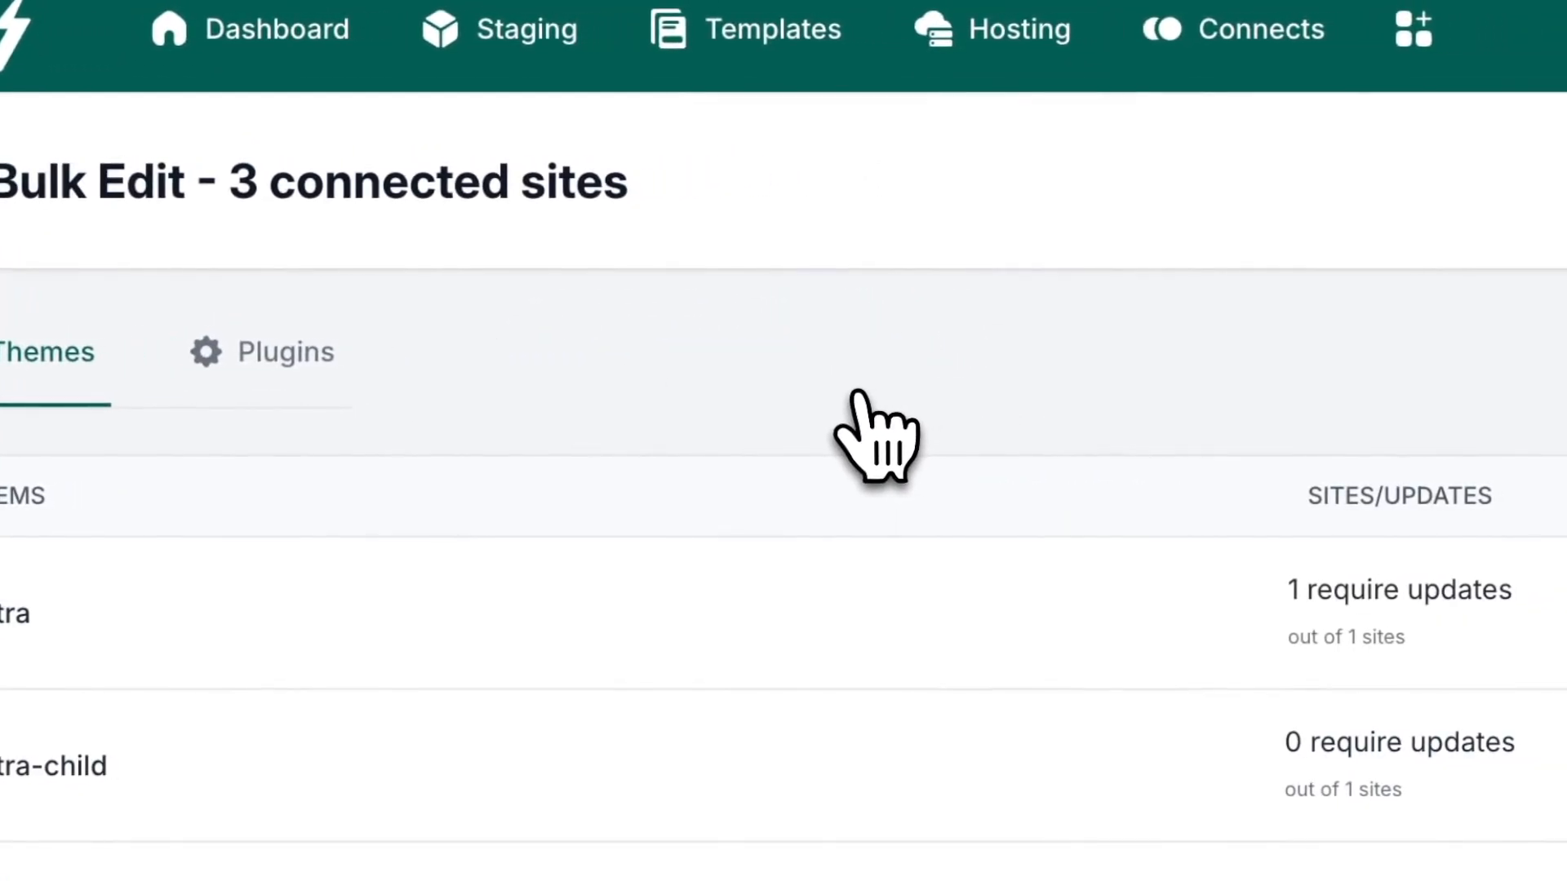
- Examine which themes require updates across the selected sites, including twentytwentyfour
scroll(572, 416, down, 5)
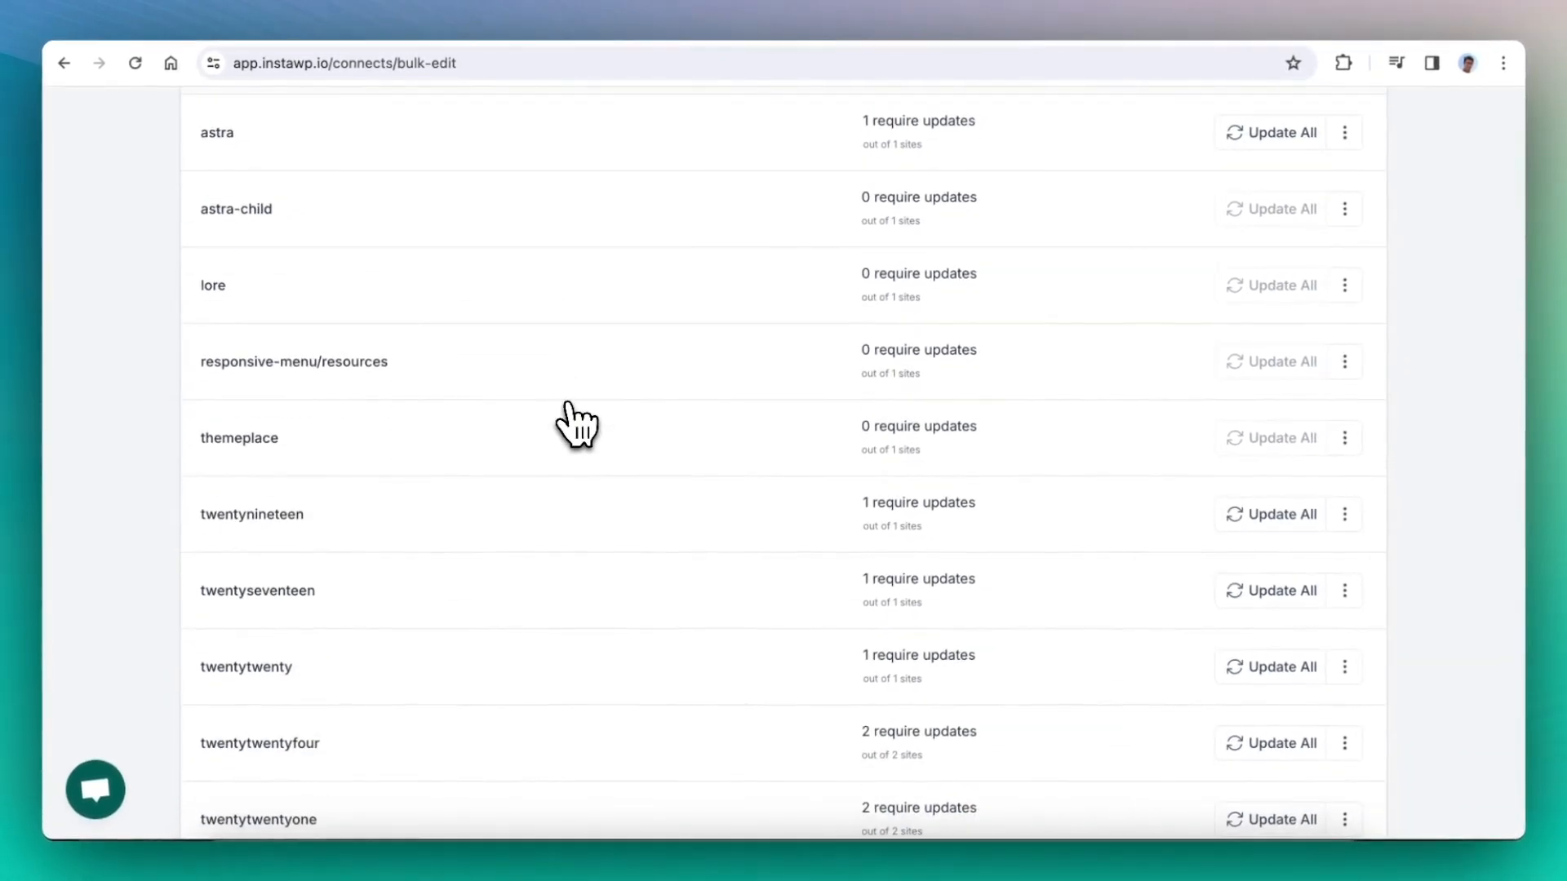
scroll(577, 425, down, 2)
scroll(560, 420, up, 5)
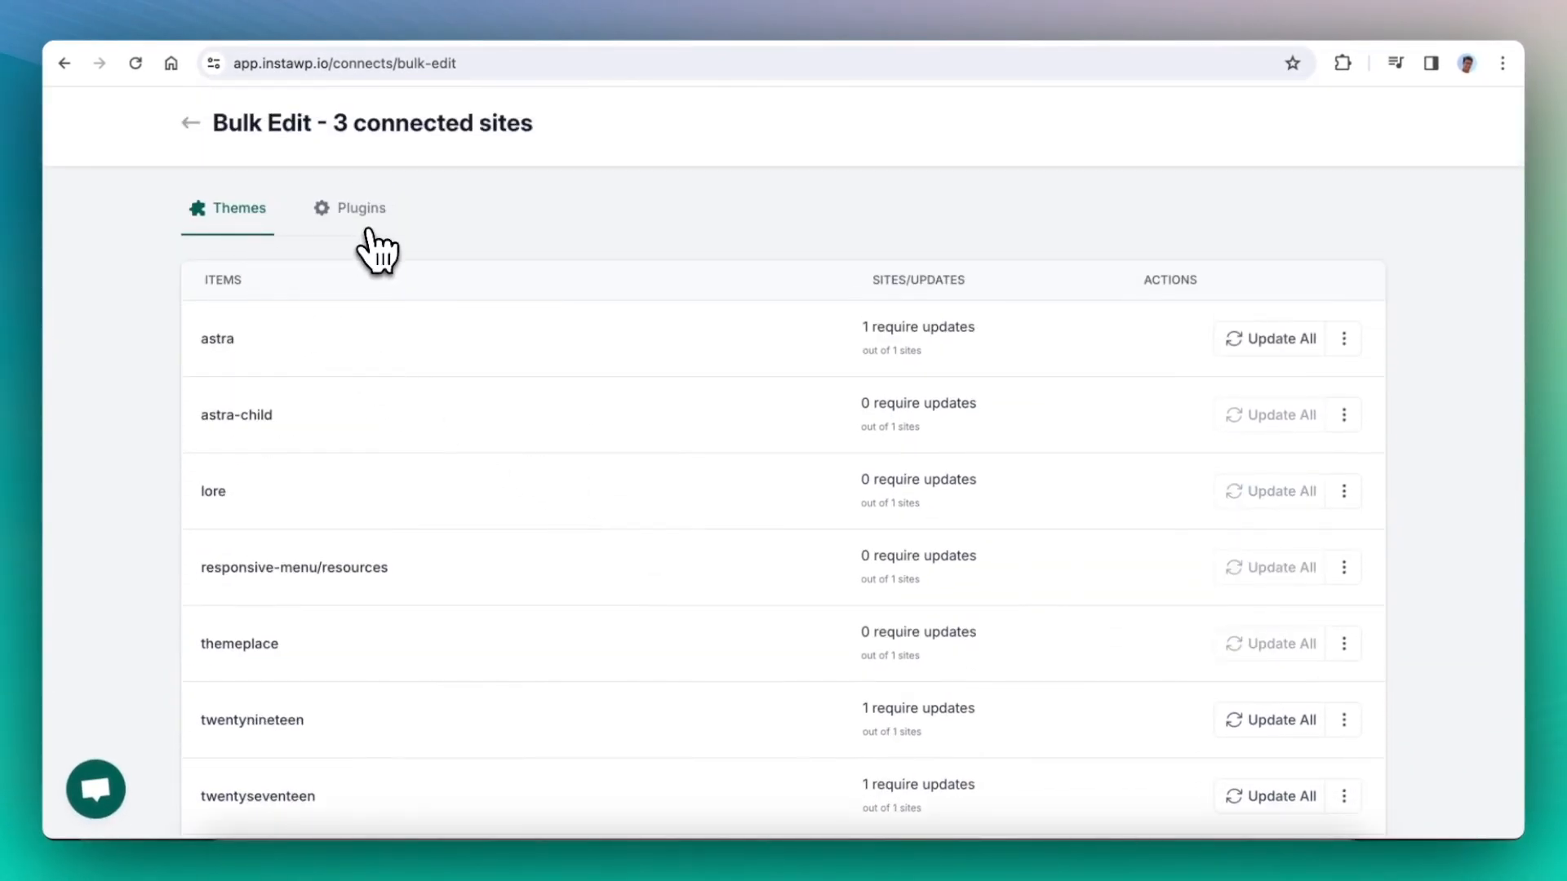
scroll(262, 359, down, 5)
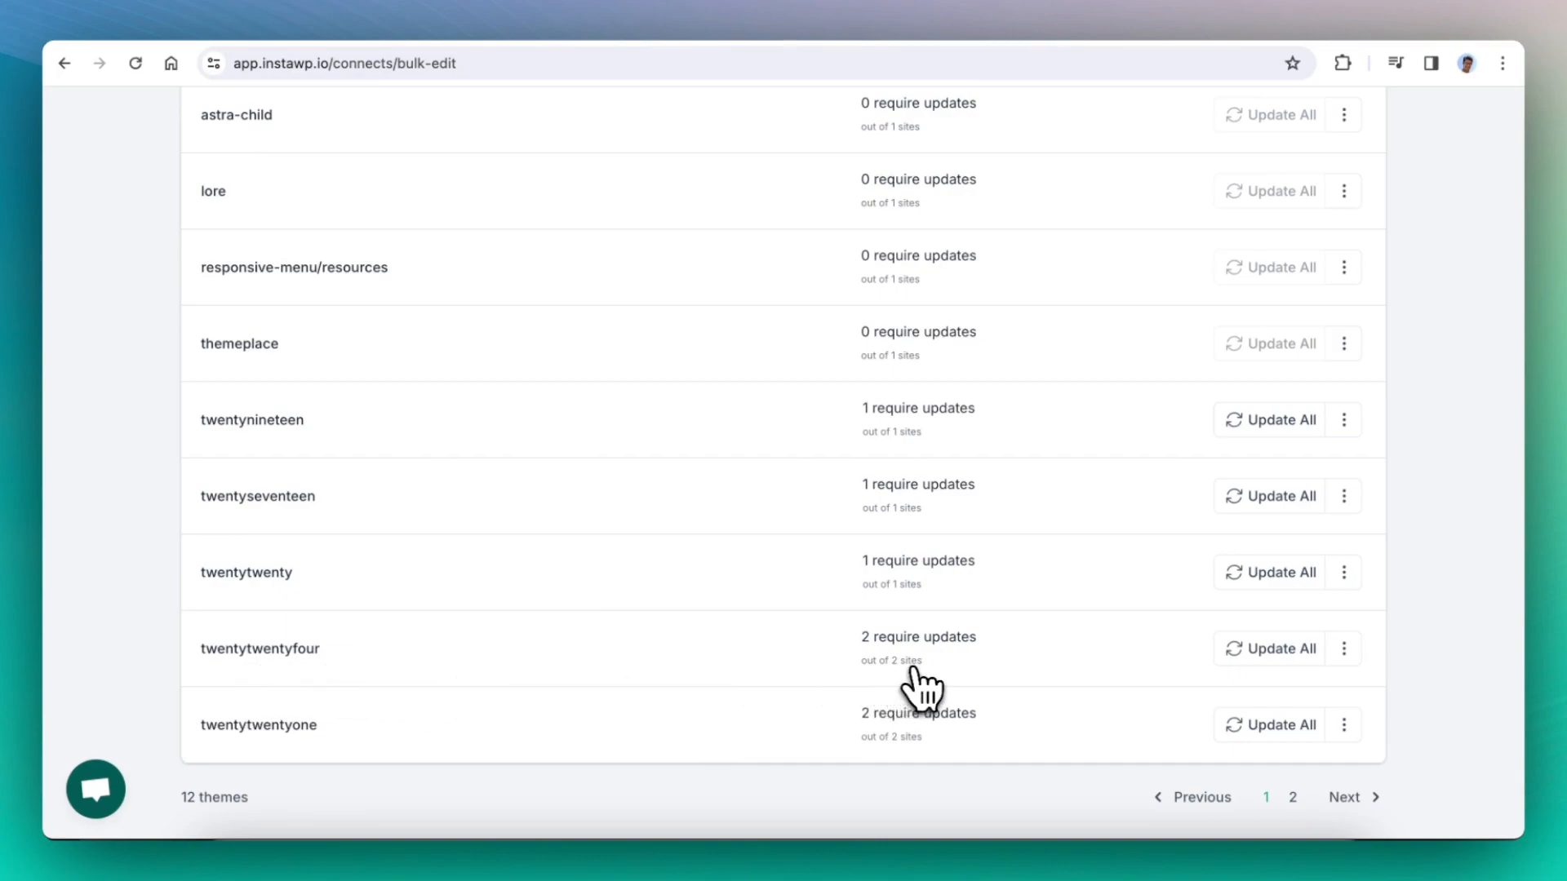
drag(862, 638, 977, 642)
- Show the plugins of the selected sites and check which ones require updates
scroll(522, 421, up, 3)
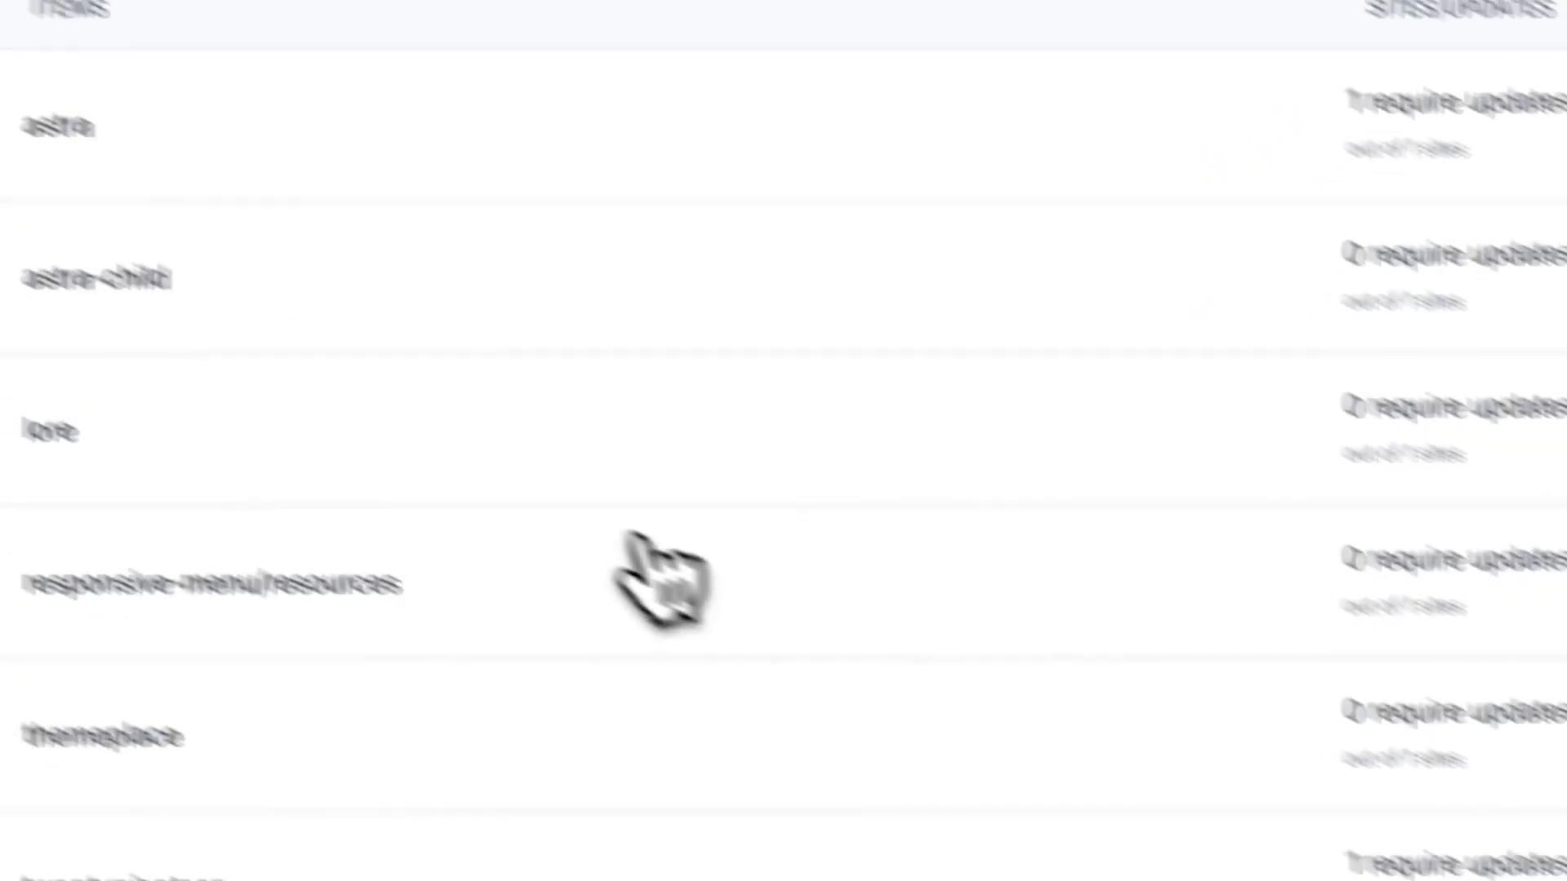
click(491, 244)
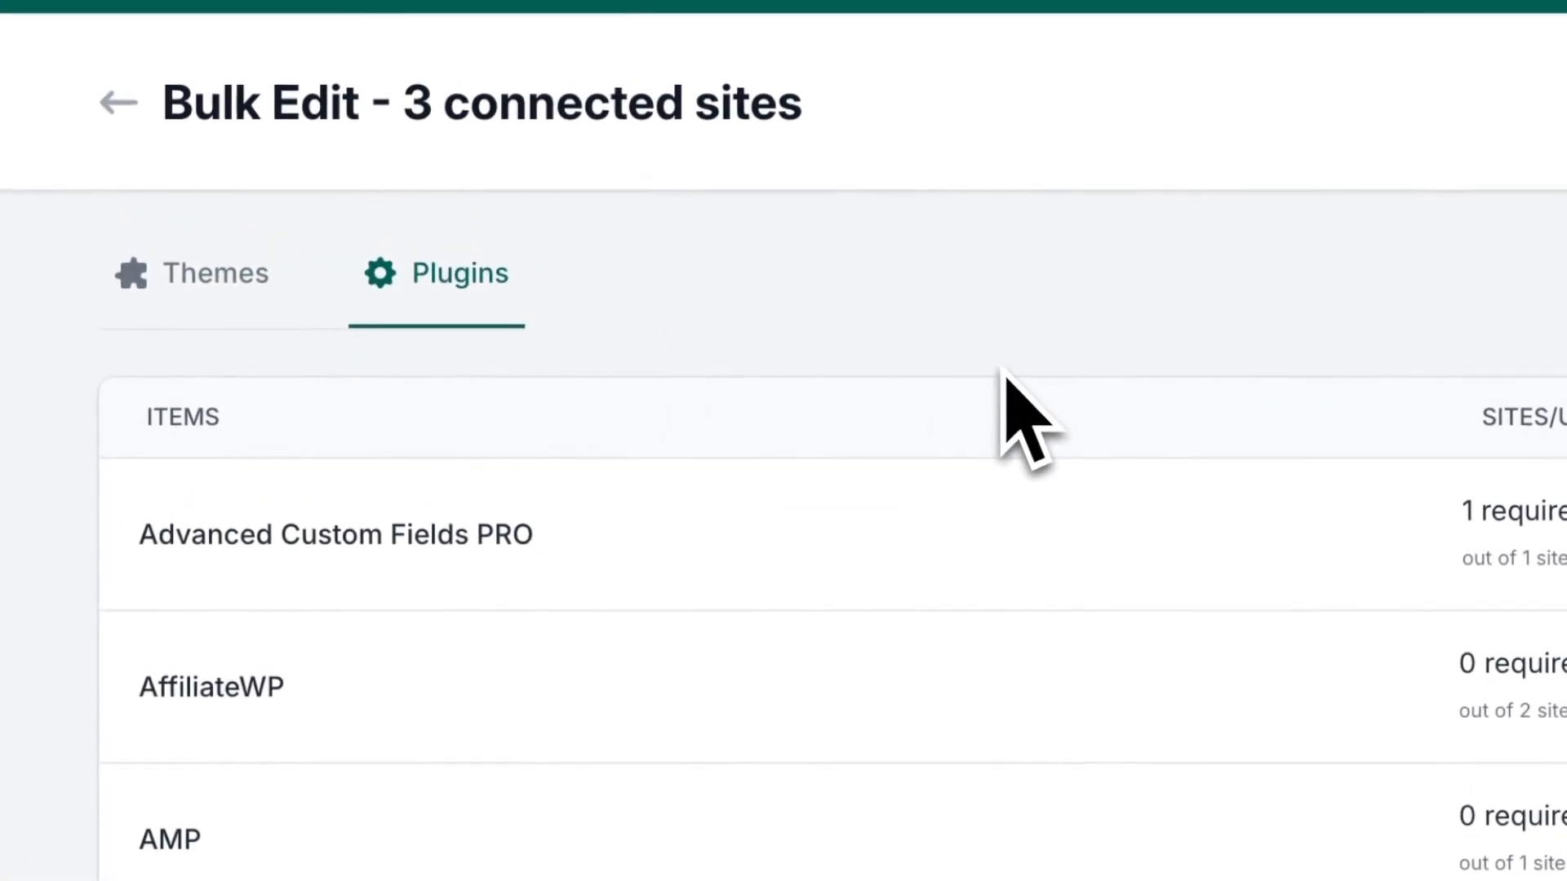
scroll(1089, 629, down, 3)
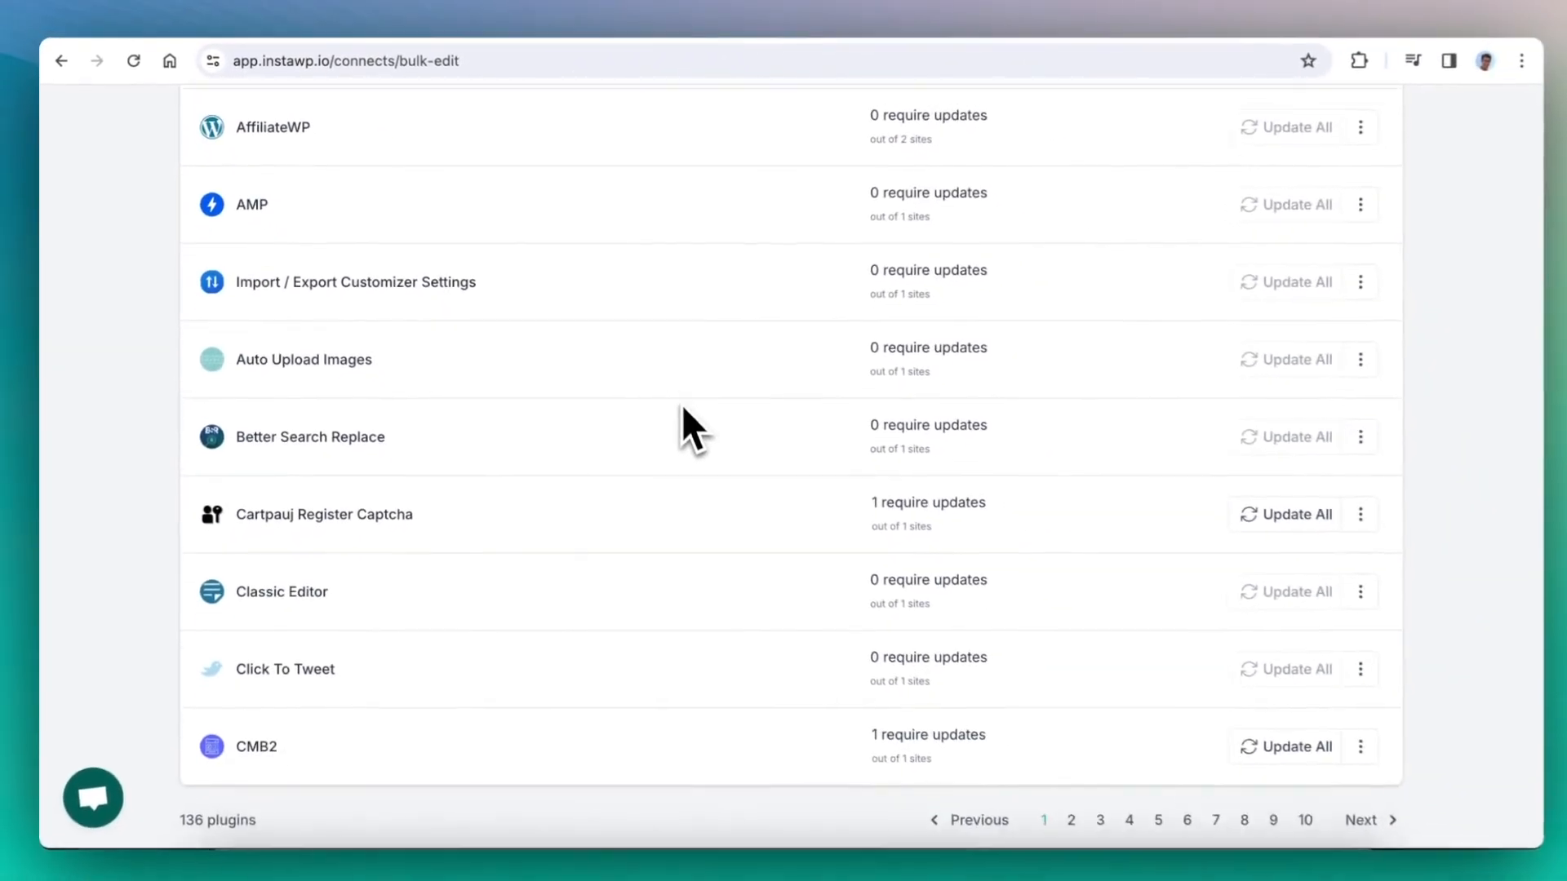
scroll(676, 404, up, 3)
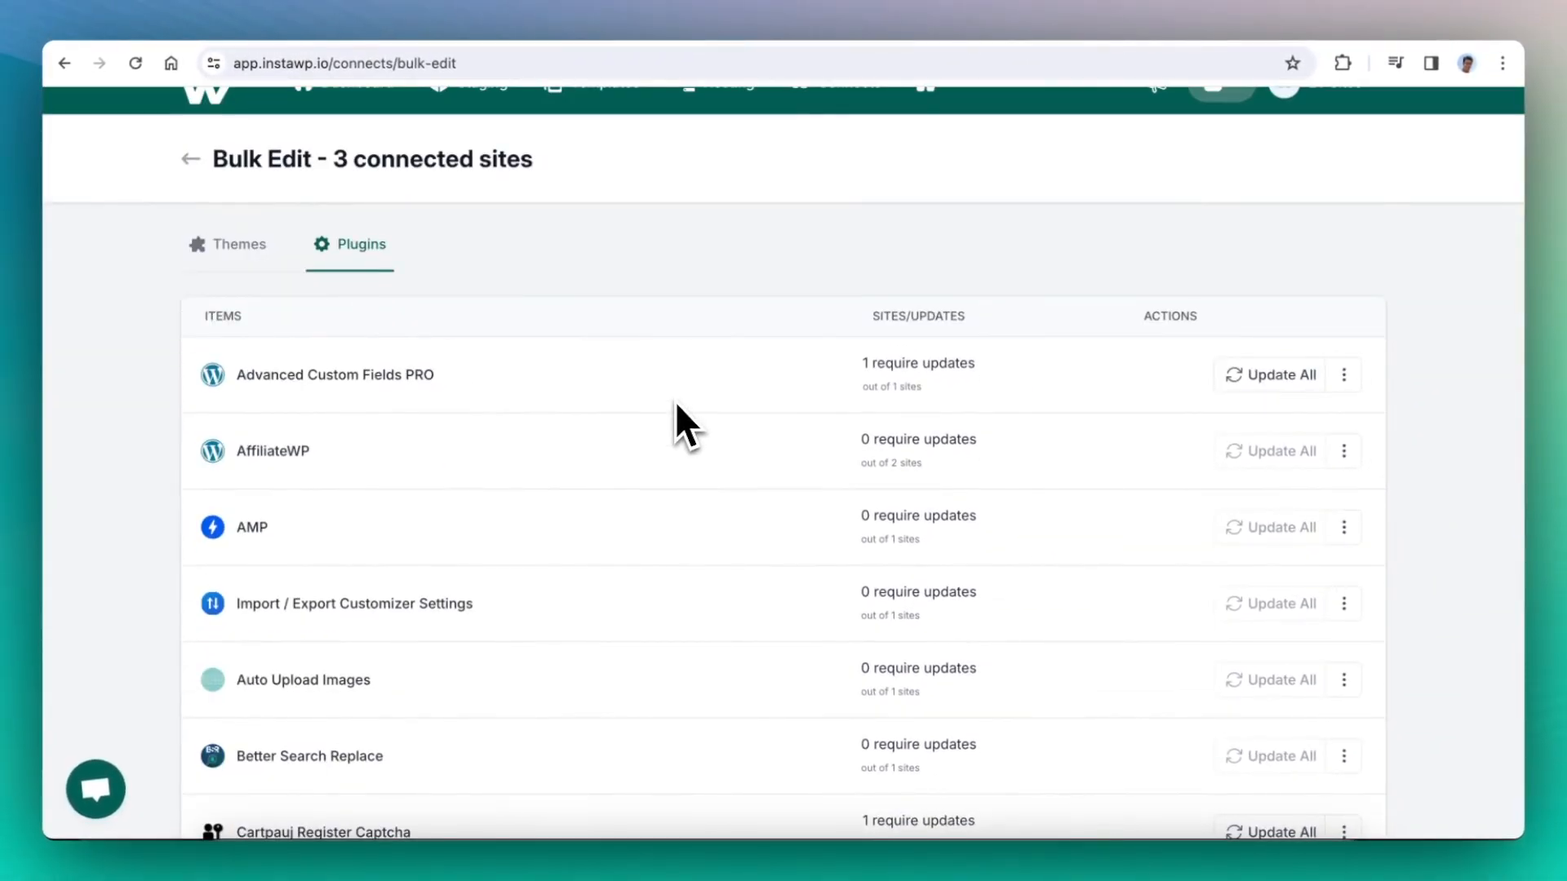
scroll(674, 400, down, 4)
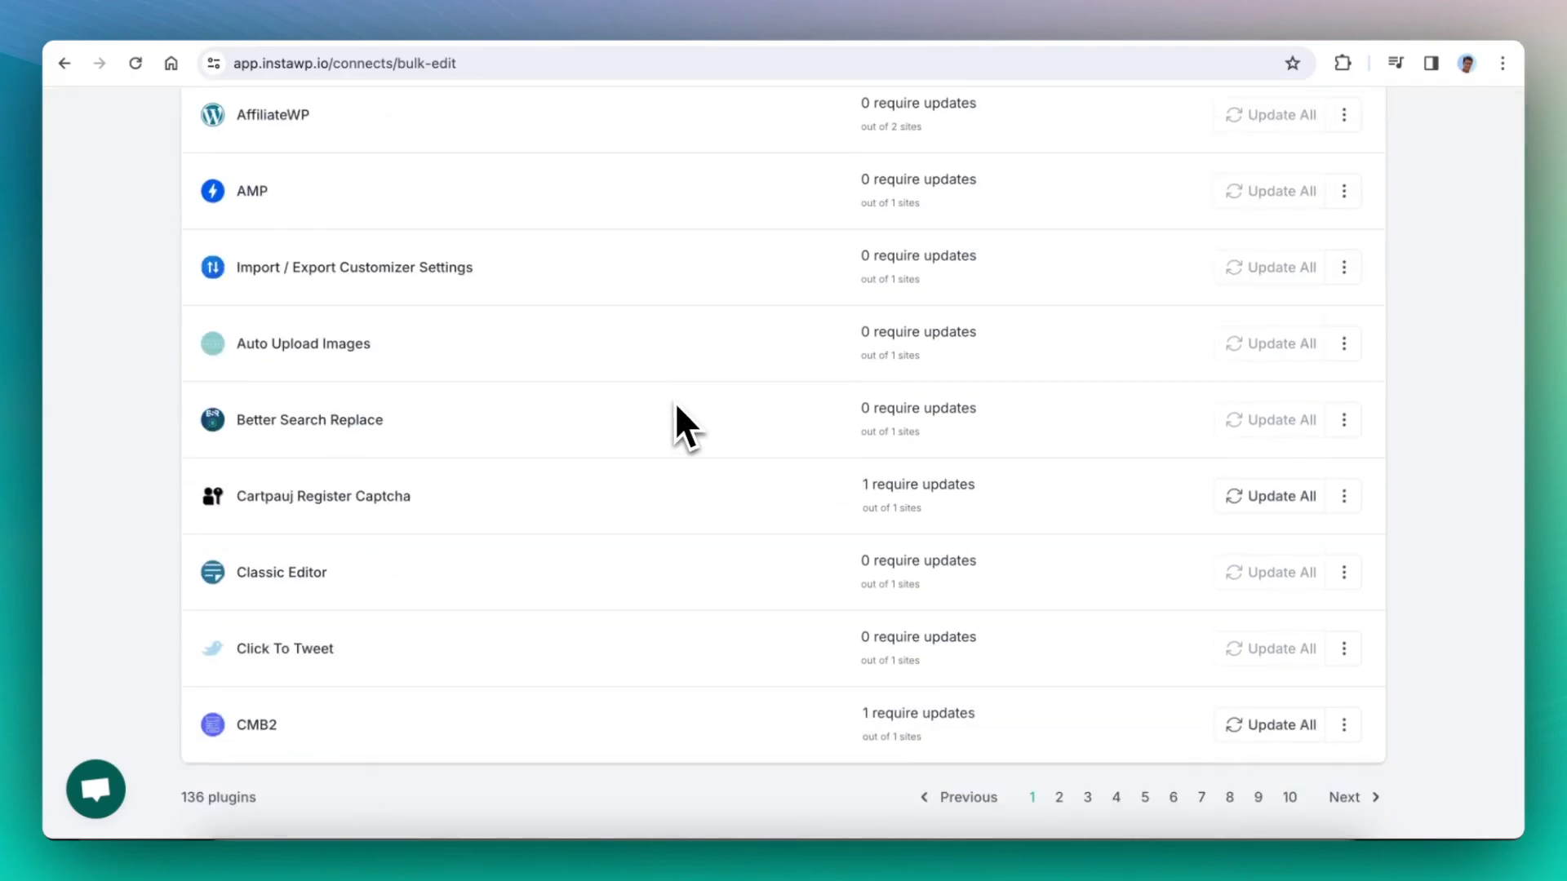
scroll(315, 294, up, 4)
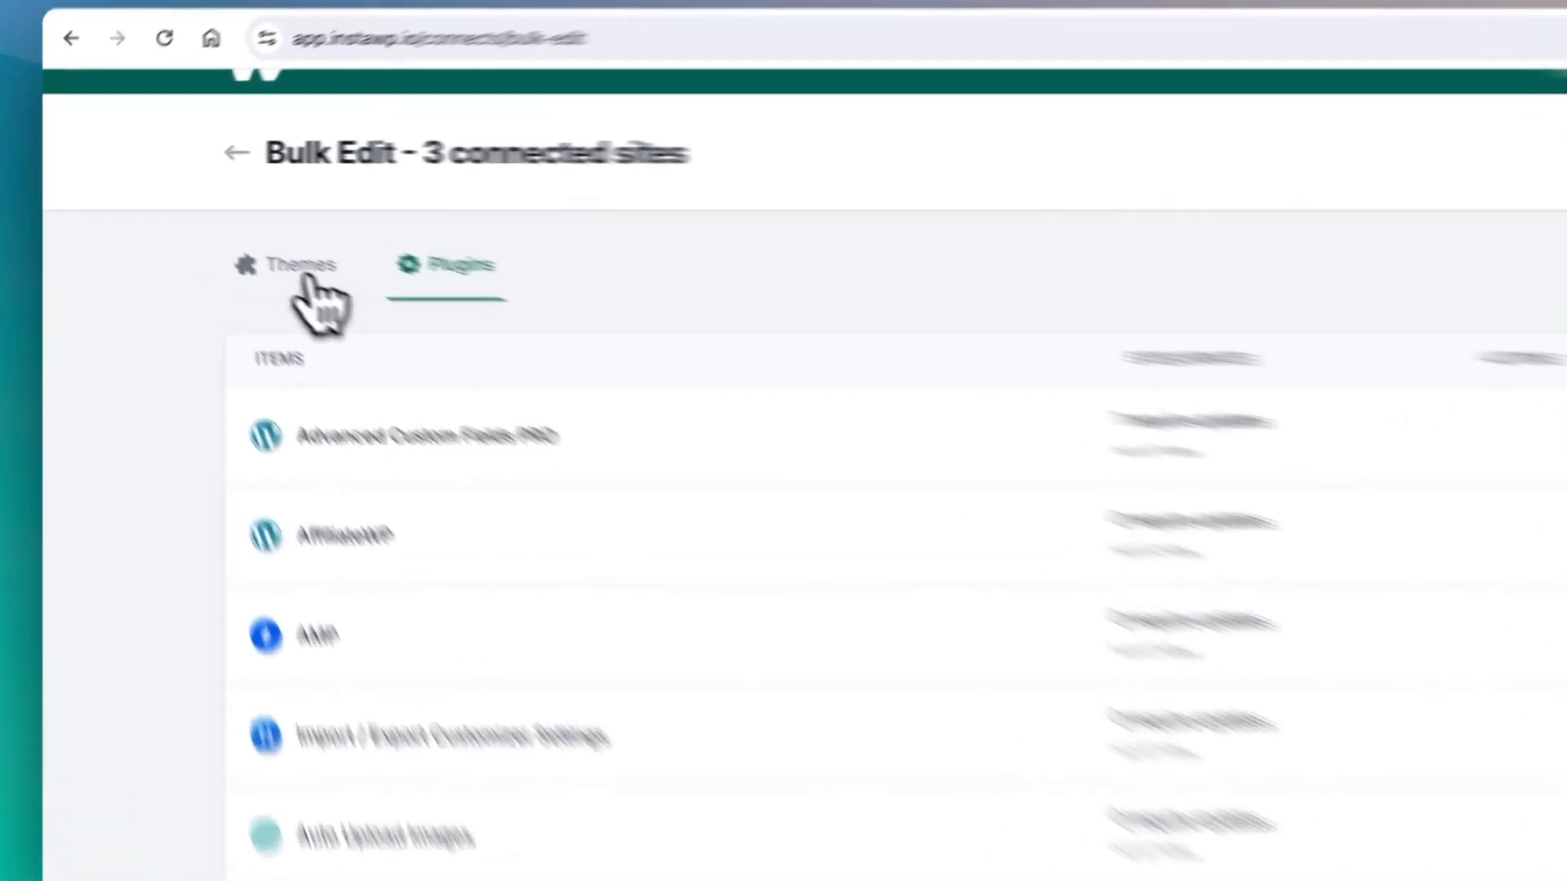
- Switch back to the themes and update twentytwentyfour on all selected sites that use it
click(228, 238)
scroll(700, 391, down, 3)
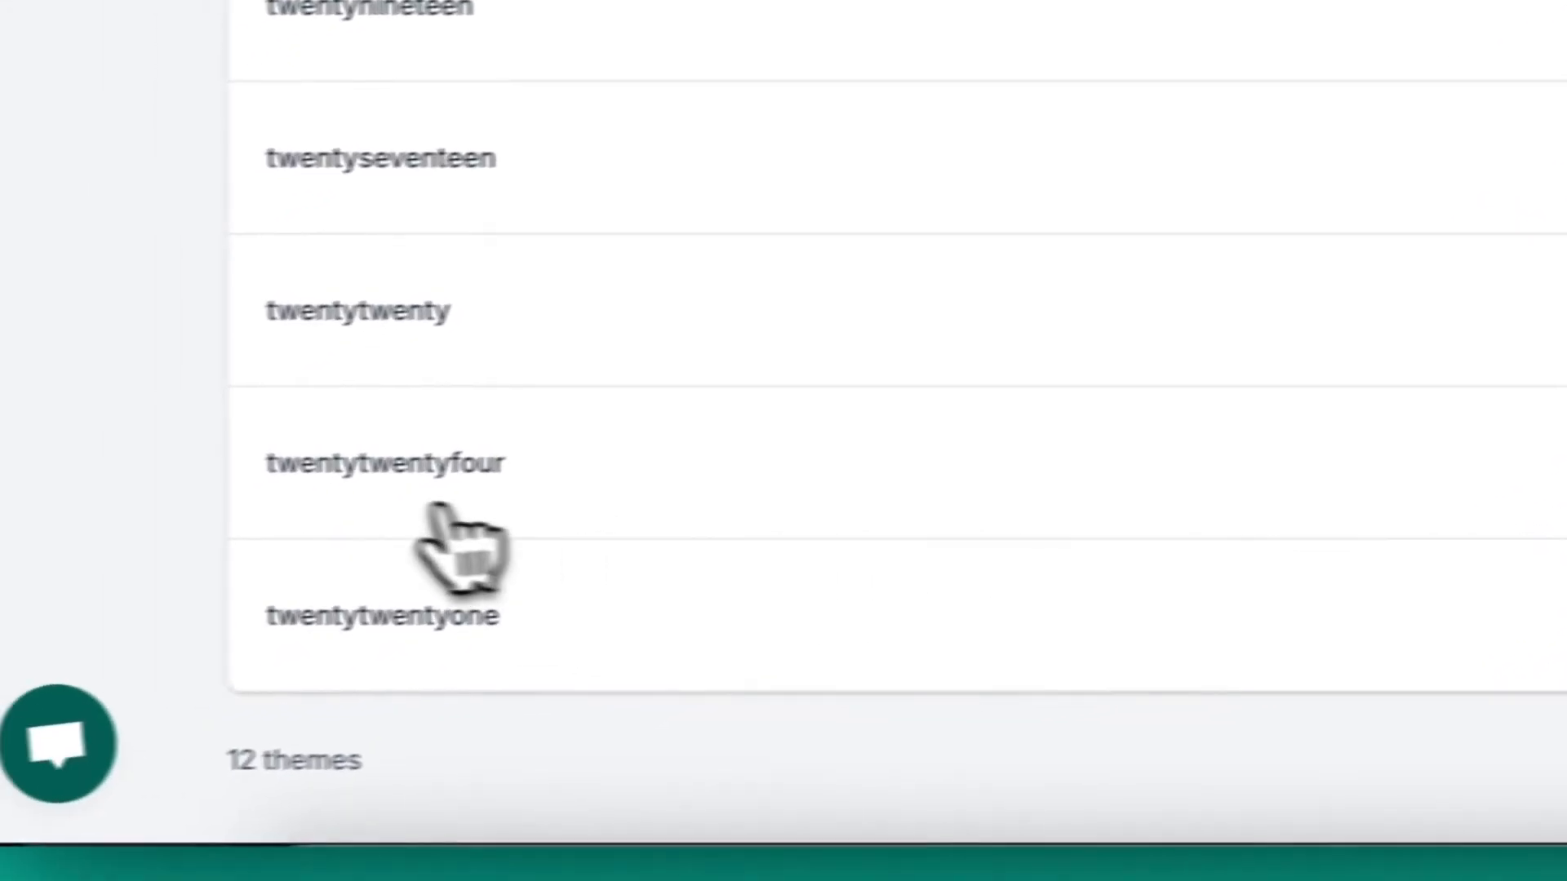
click(1073, 458)
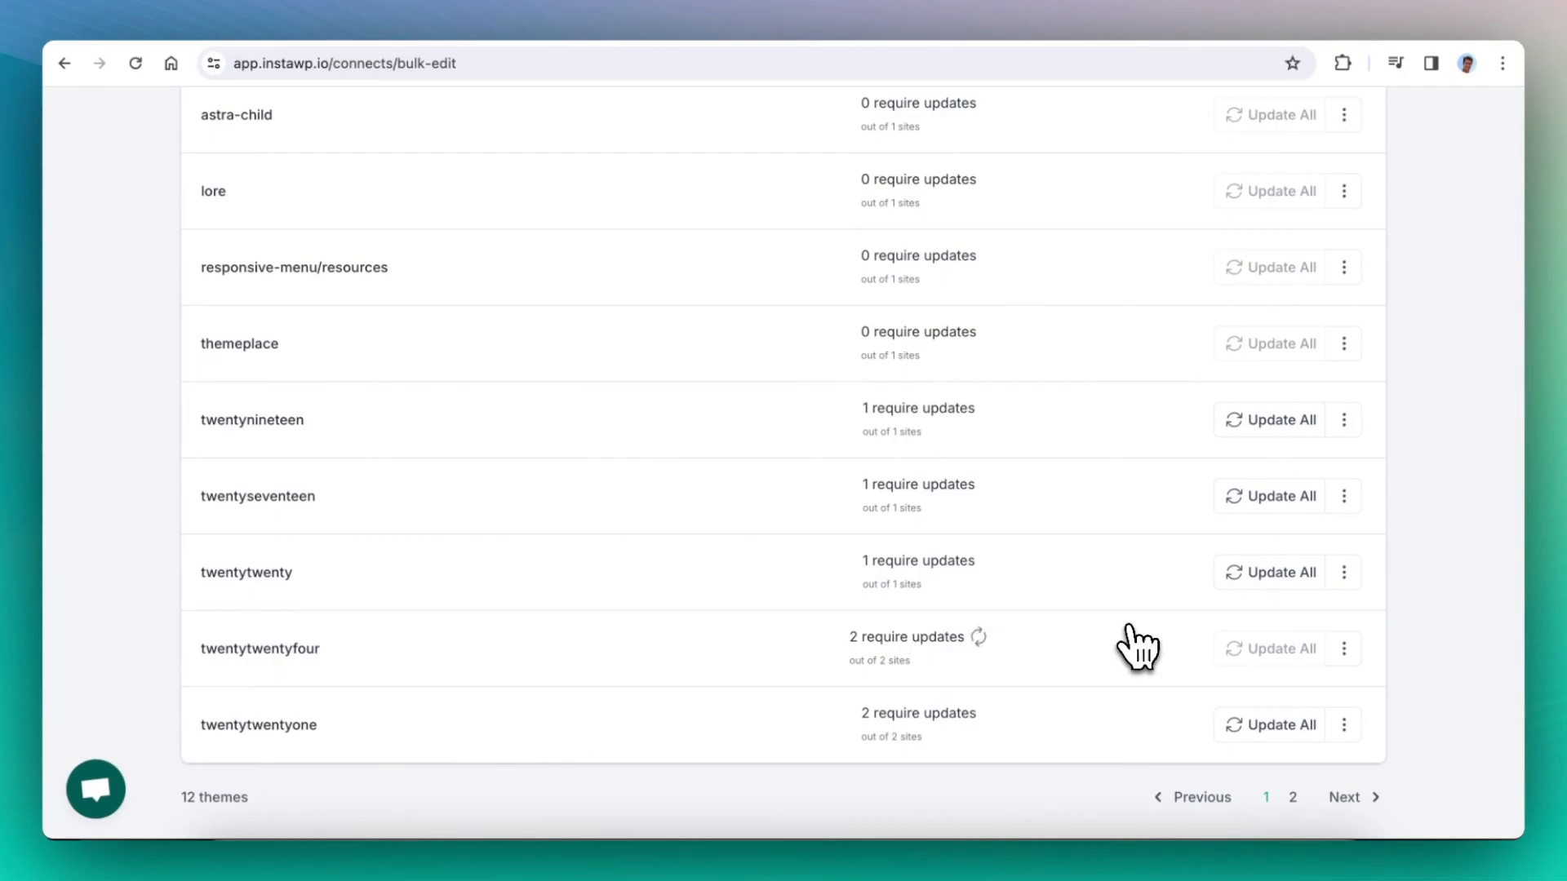
scroll(1129, 626, up, 5)
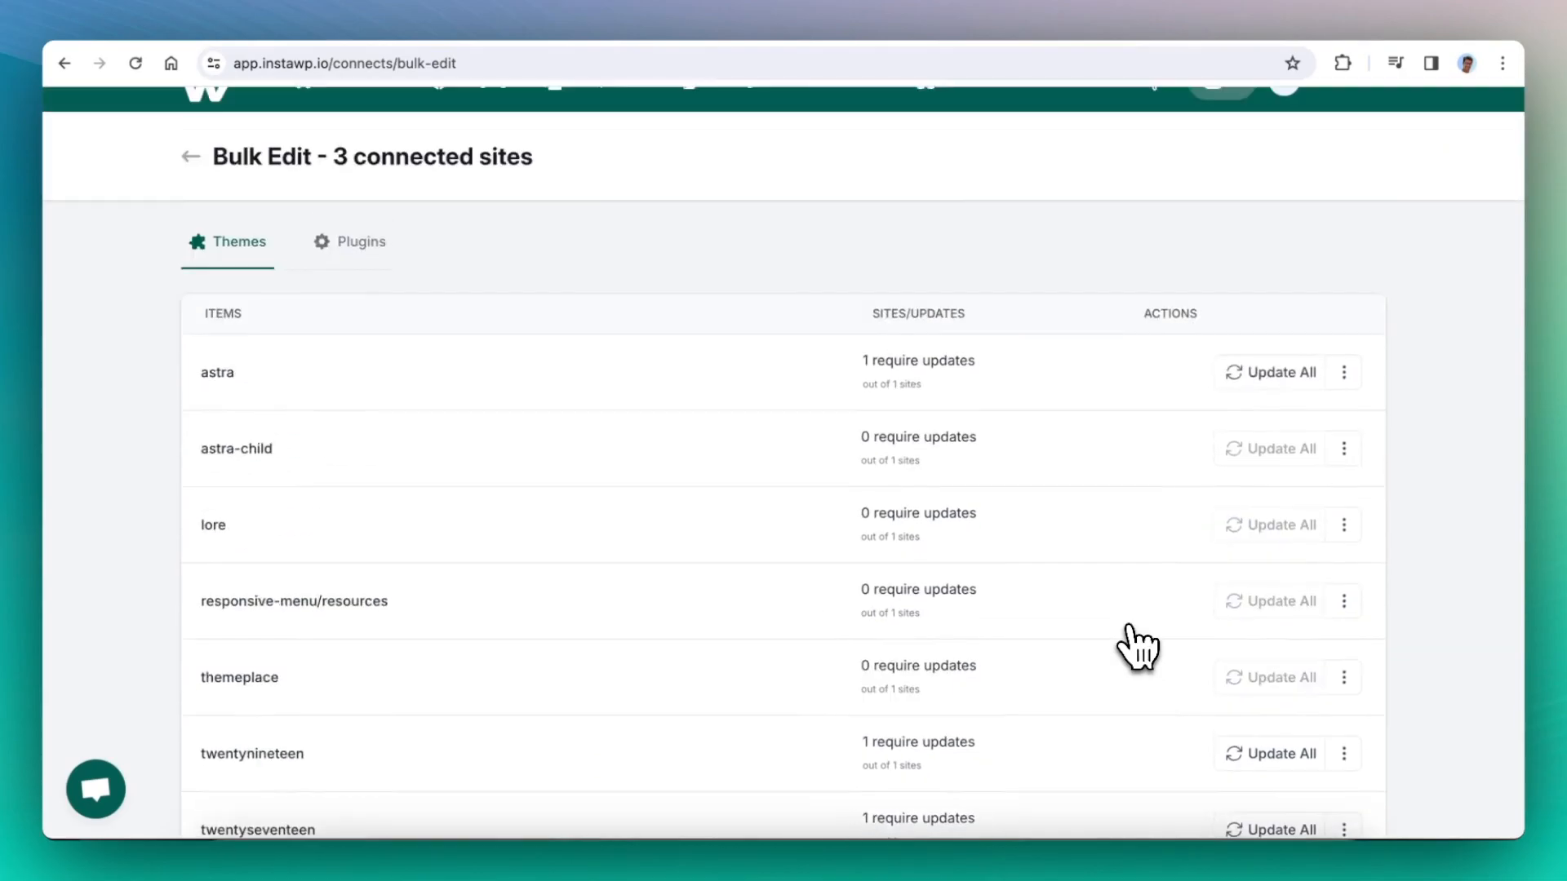